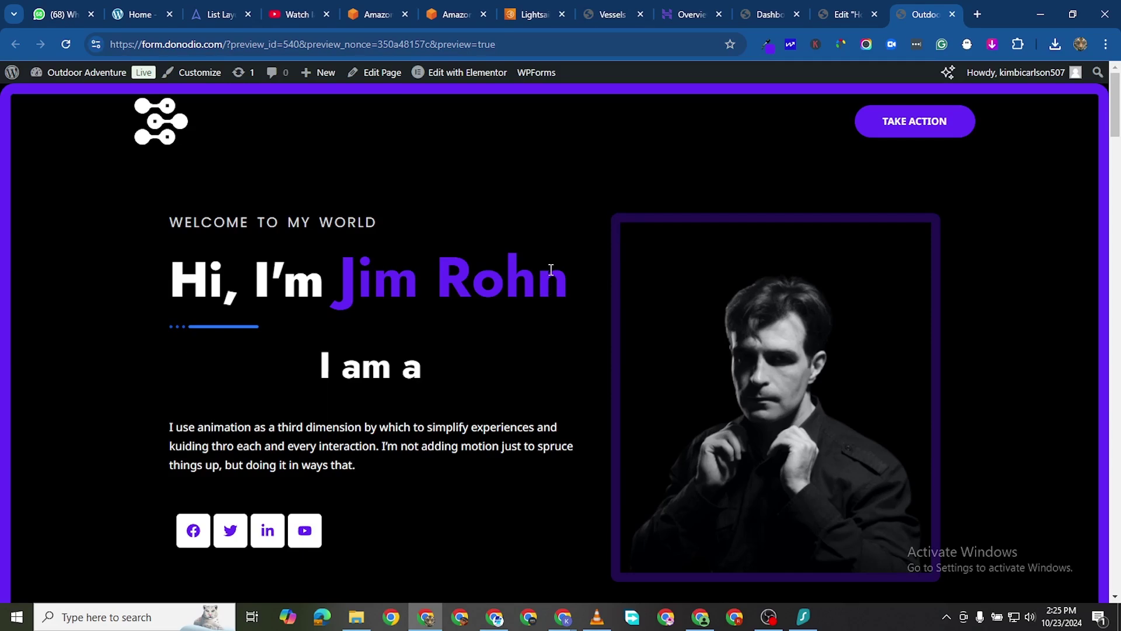
Step: Reload the page preview and scroll through it to replay the current animations
left_click(65, 44)
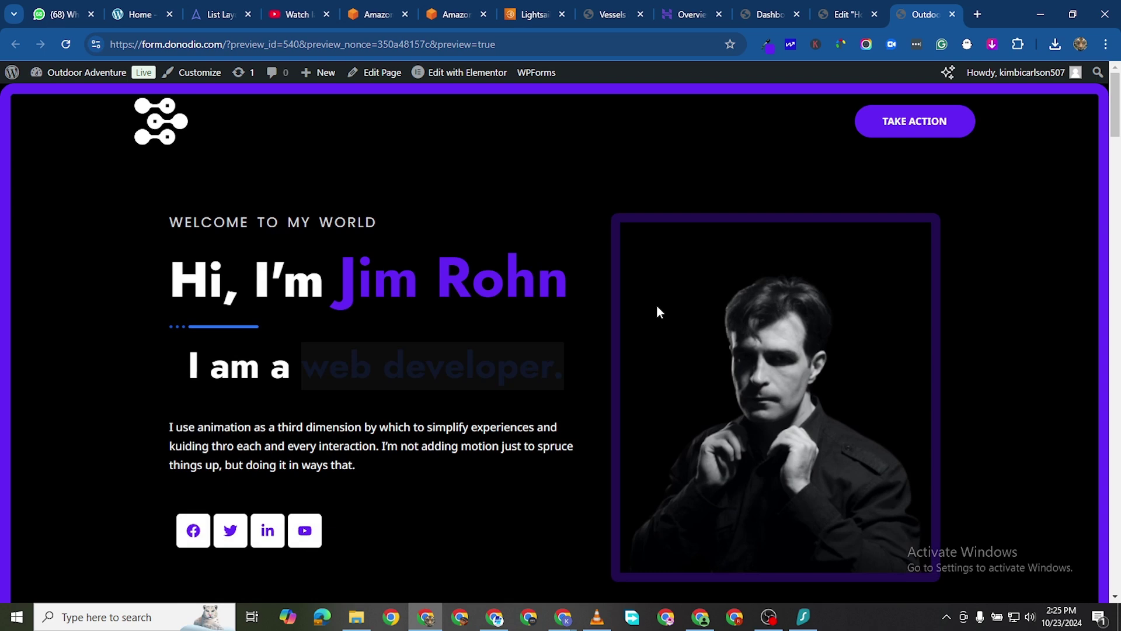
scroll(487, 314, "down", 7)
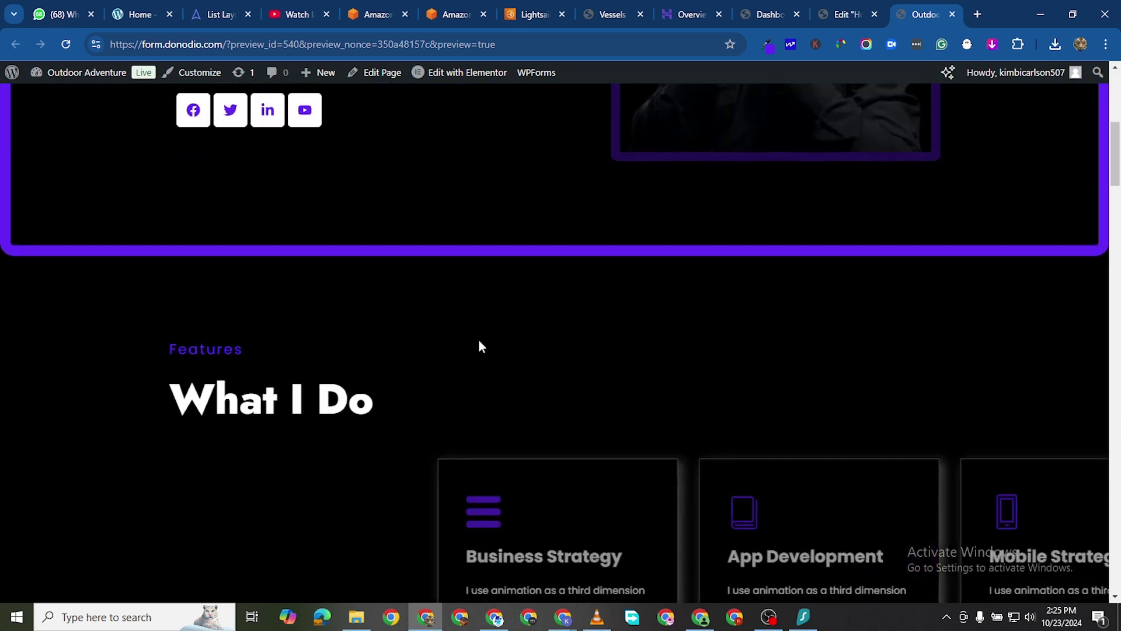
scroll(480, 346, "down", 7)
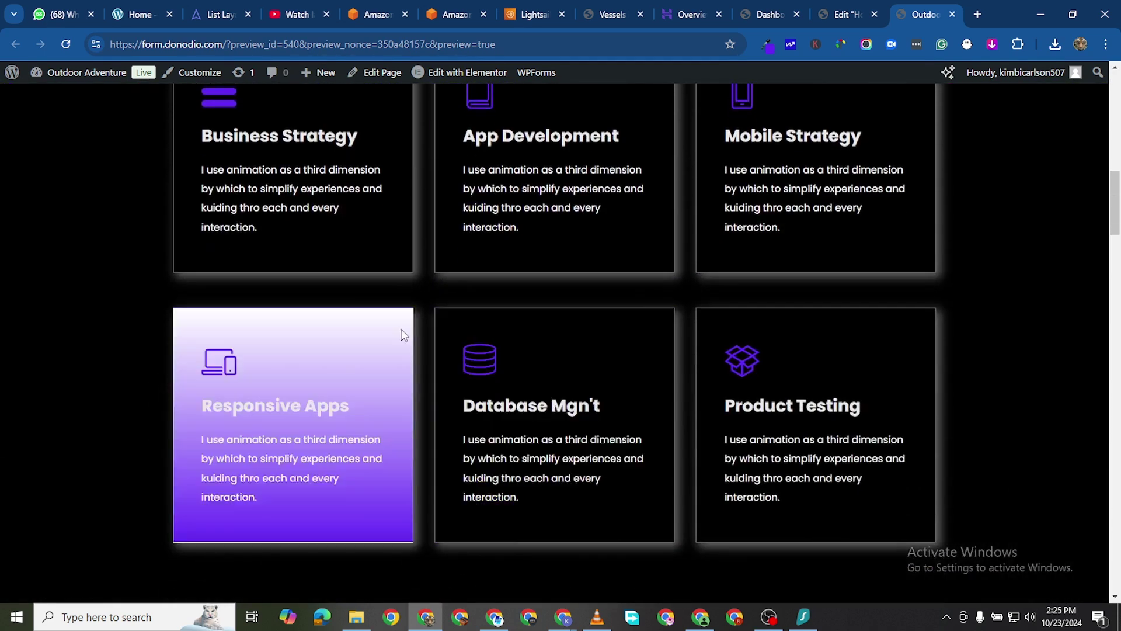
scroll(401, 334, "down", 10)
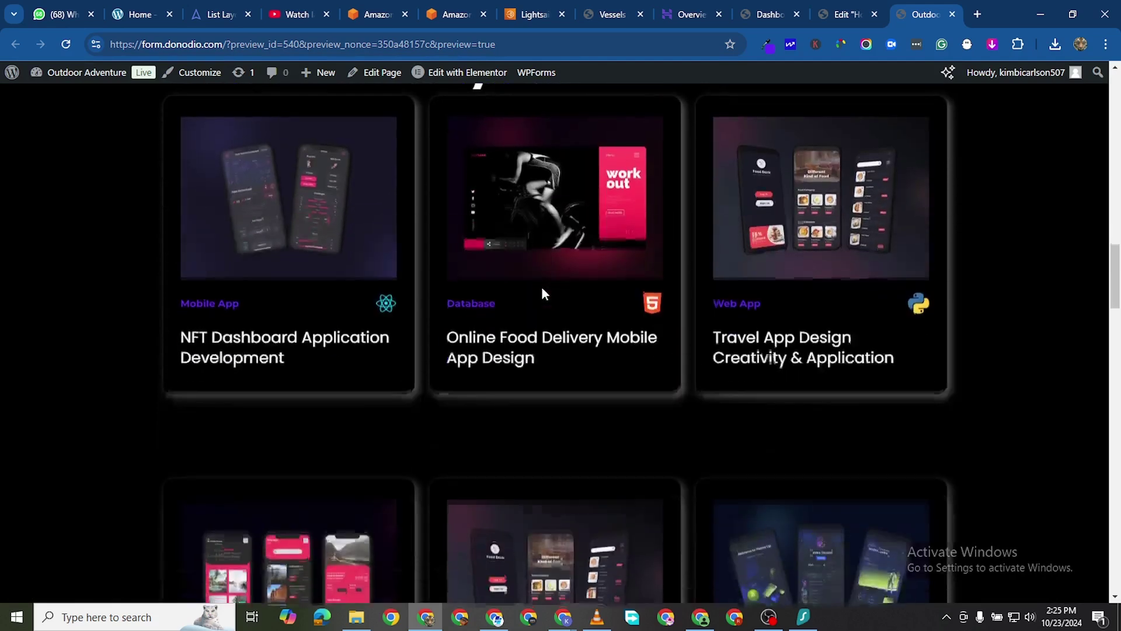
scroll(543, 286, "up", 2)
scroll(546, 278, "down", 2)
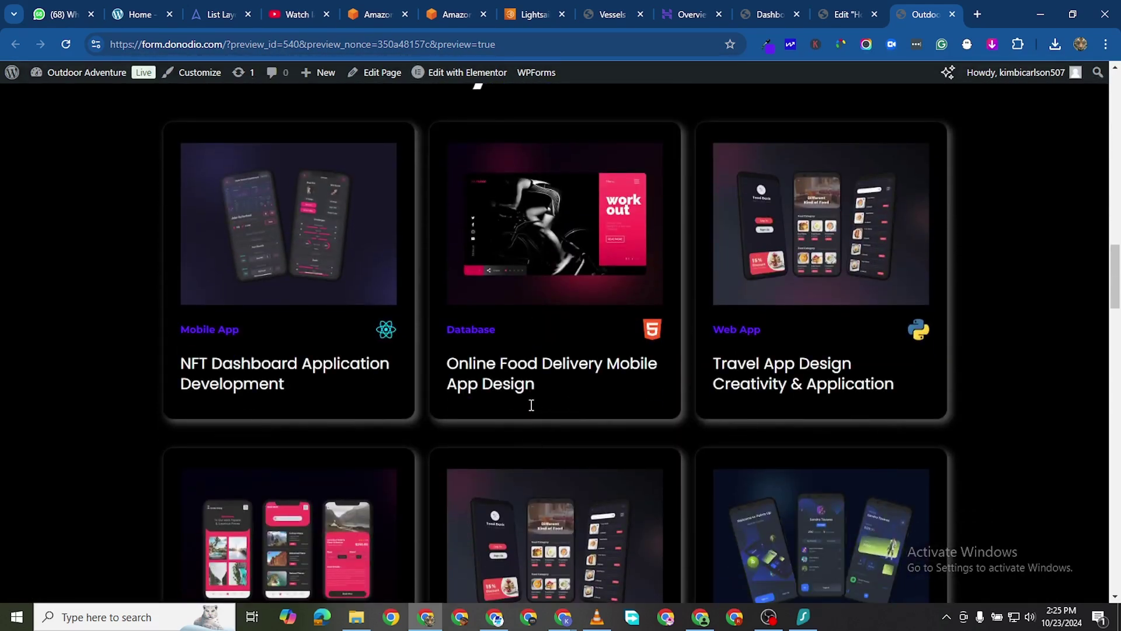
scroll(521, 446, "down", 2)
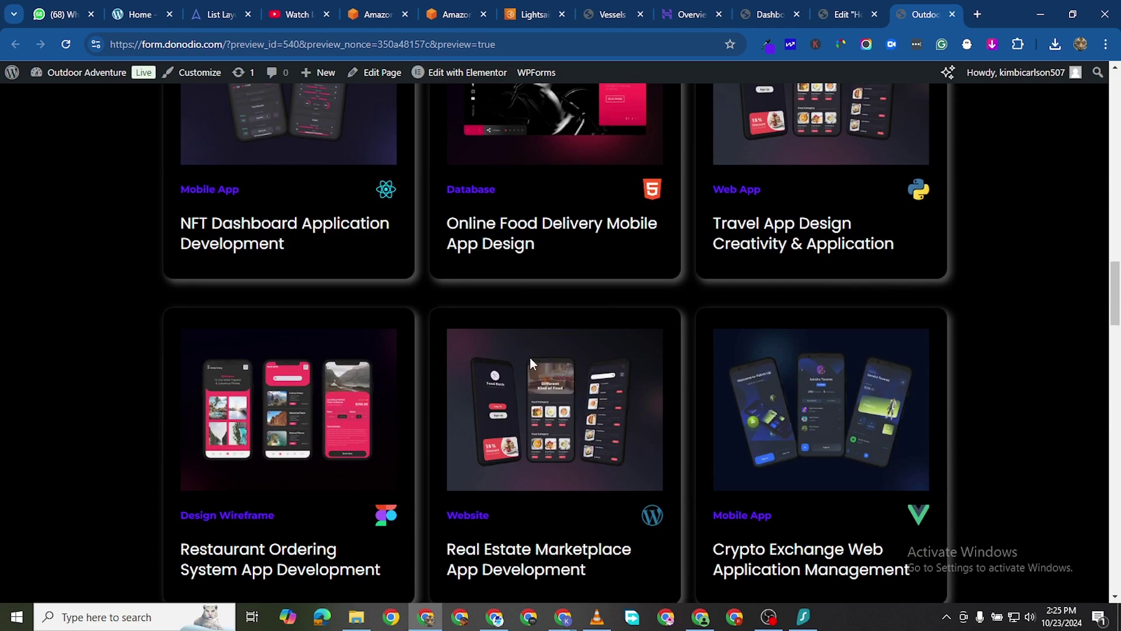
scroll(530, 358, "down", 18)
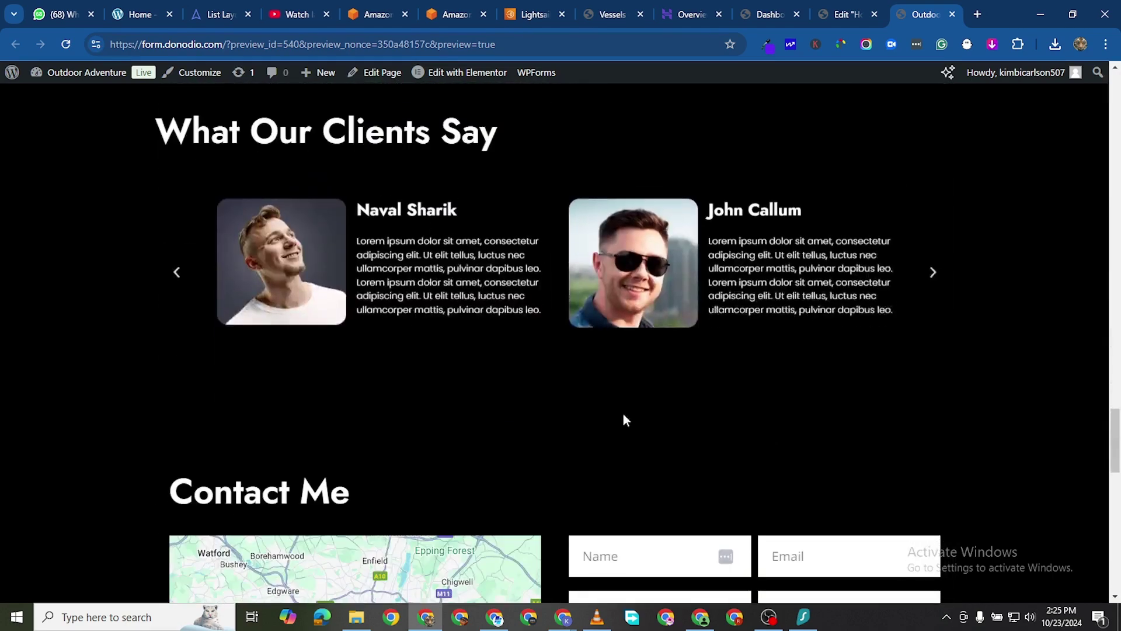
scroll(624, 419, "down", 5)
scroll(671, 397, "up", 9)
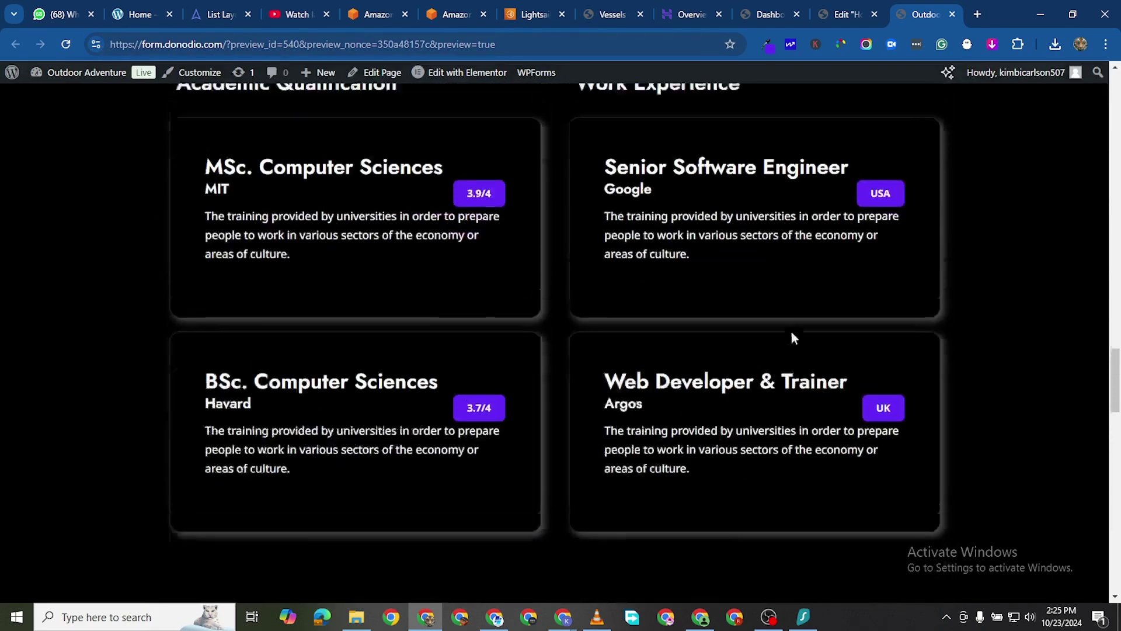
scroll(792, 338, "up", 15)
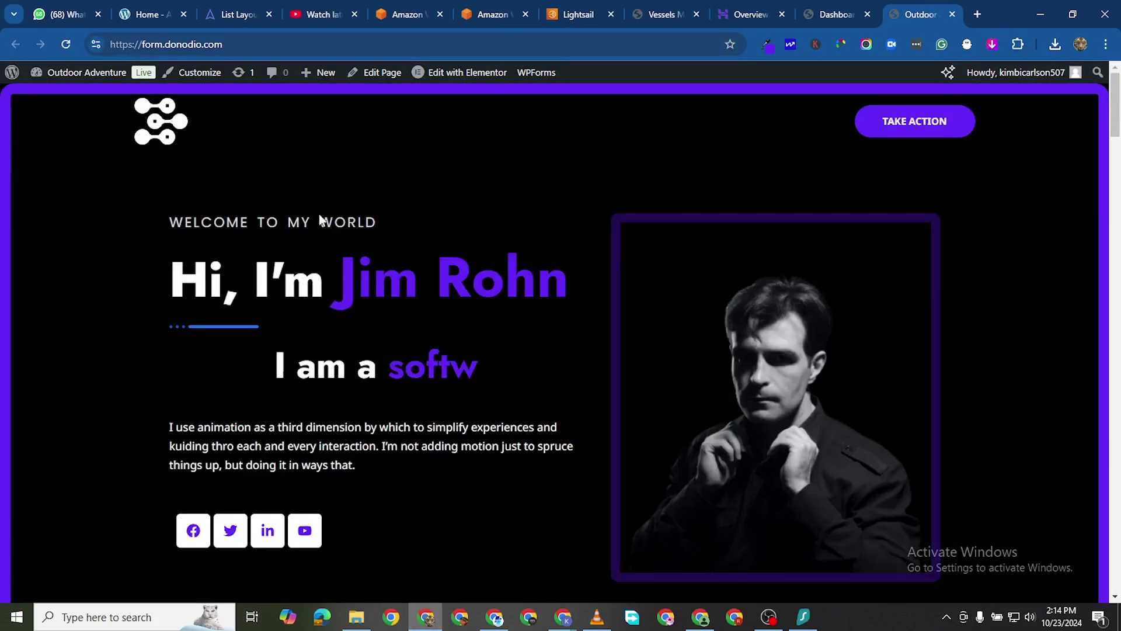
scroll(337, 248, "down", 4)
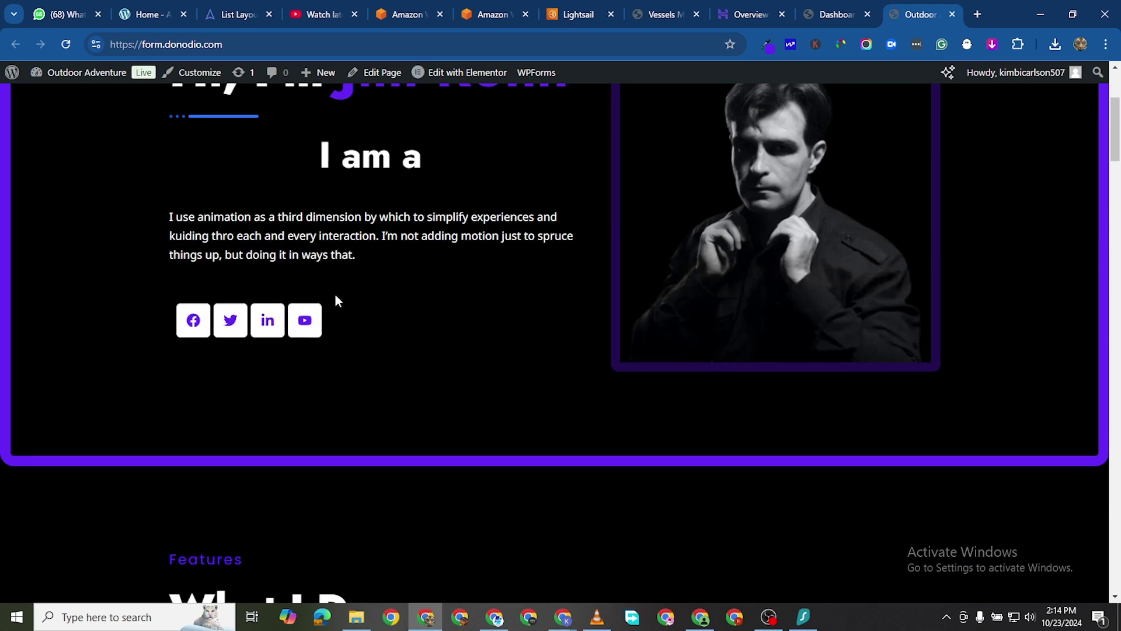
scroll(335, 300, "up", 4)
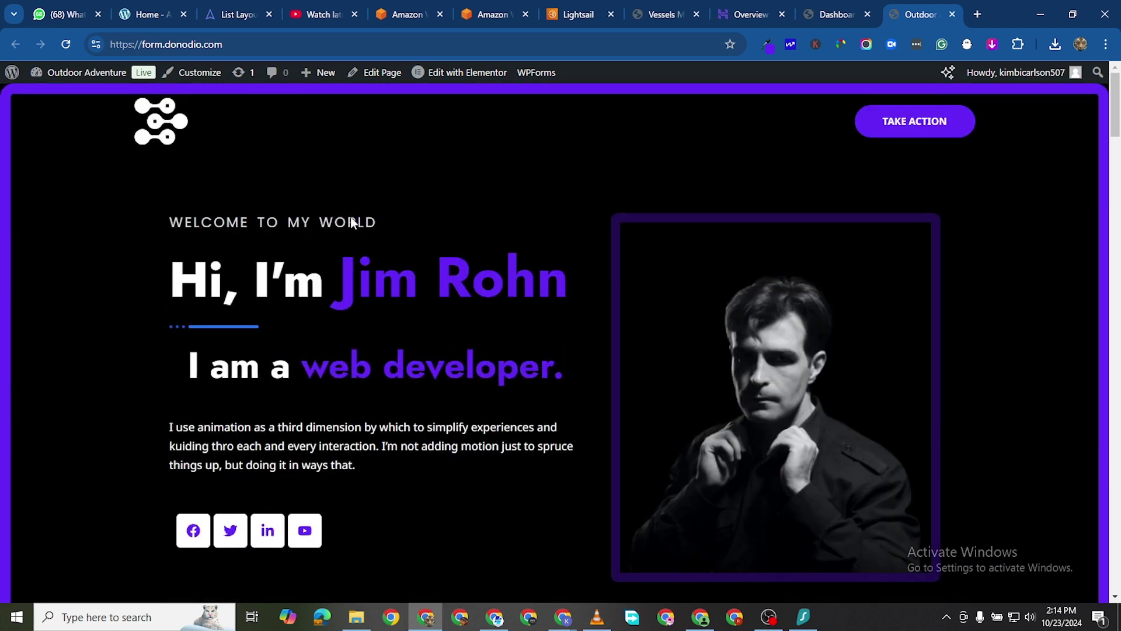
scroll(447, 191, "down", 3)
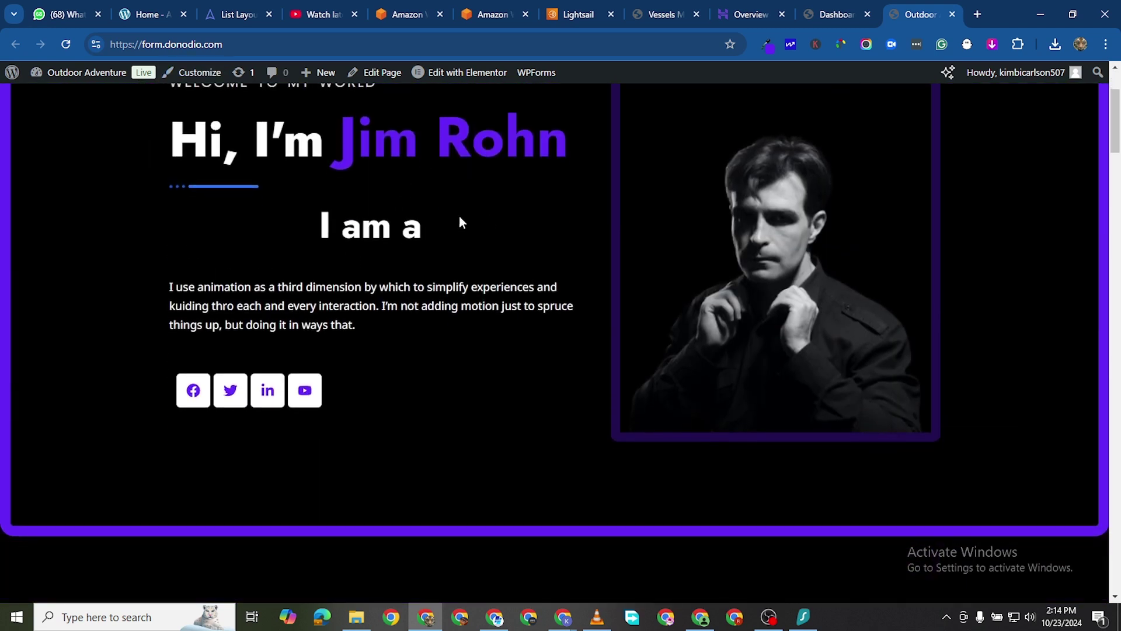
scroll(335, 479, "down", 8)
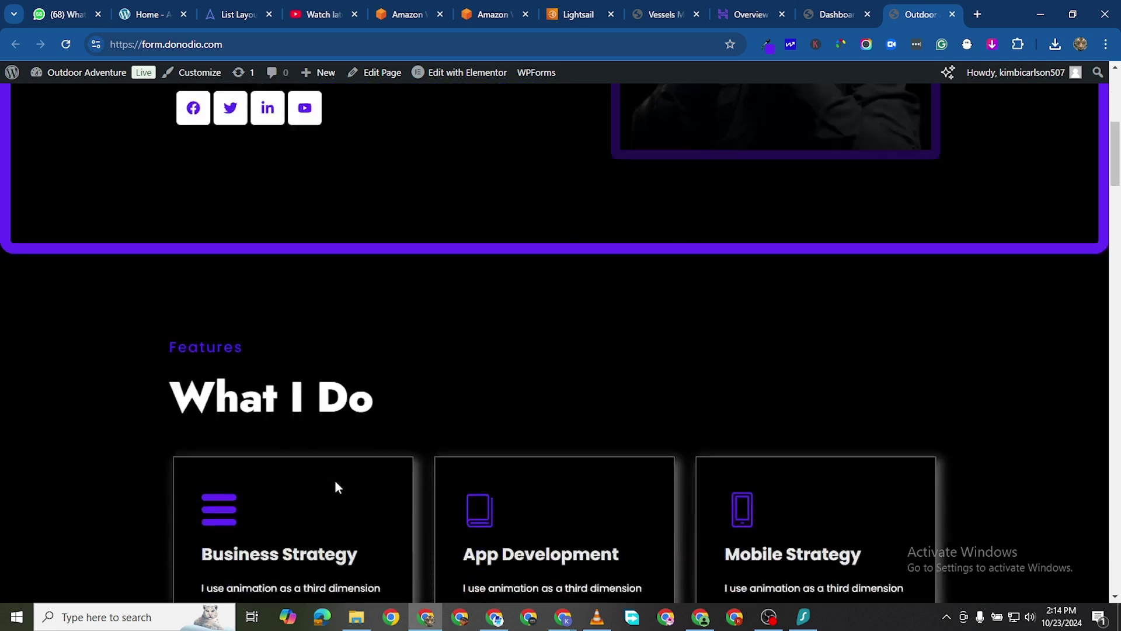
scroll(800, 375, "down", 6)
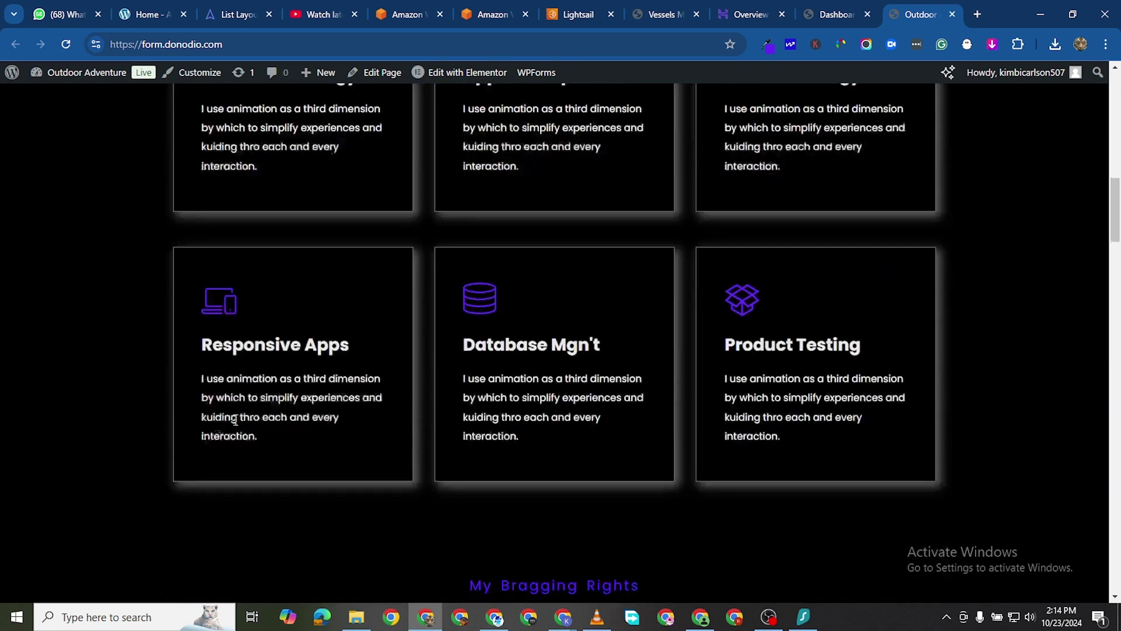
scroll(652, 356, "down", 6)
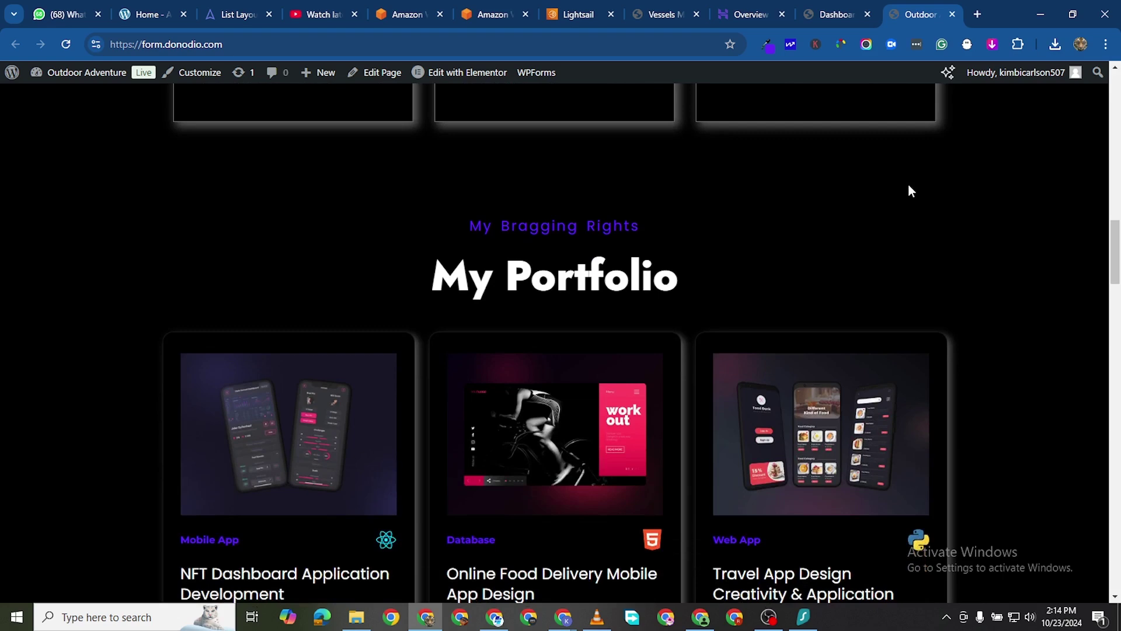
scroll(365, 349, "up", 5)
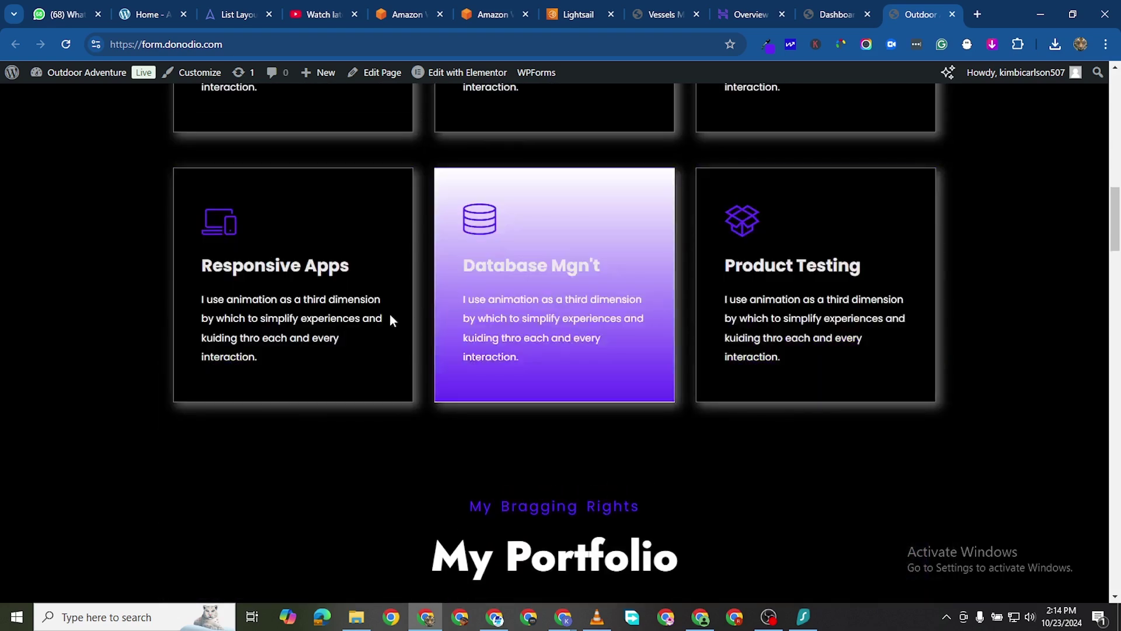
scroll(298, 253, "up", 6)
Step: Reload the live homepage and scroll through its sections to review them
left_click(61, 44)
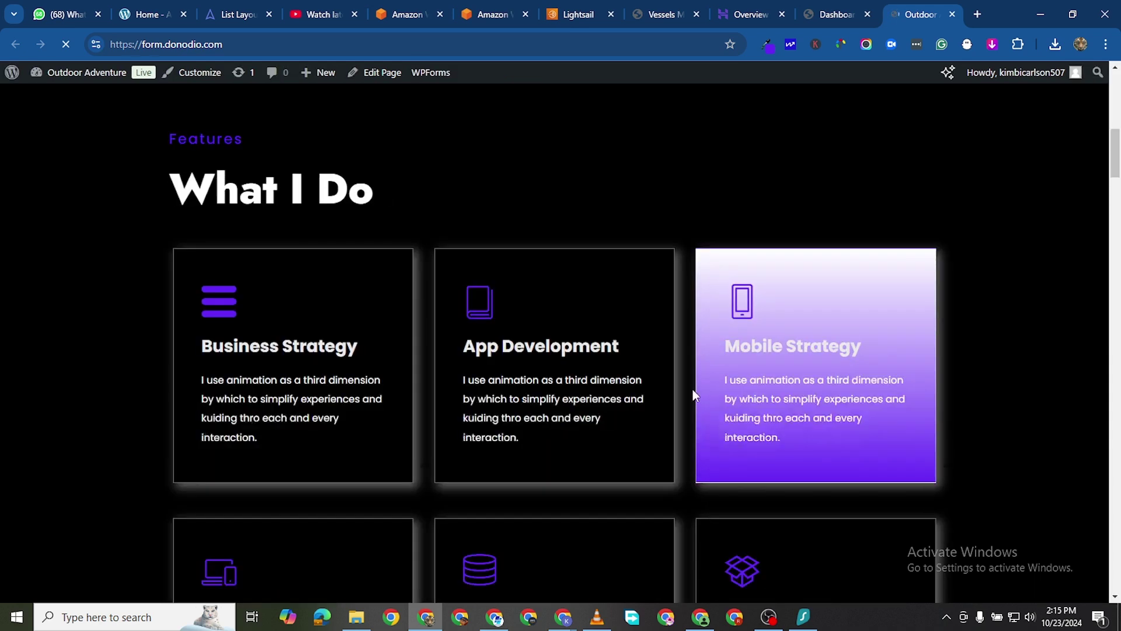
scroll(719, 229, "up", 8)
scroll(600, 222, "up", 2)
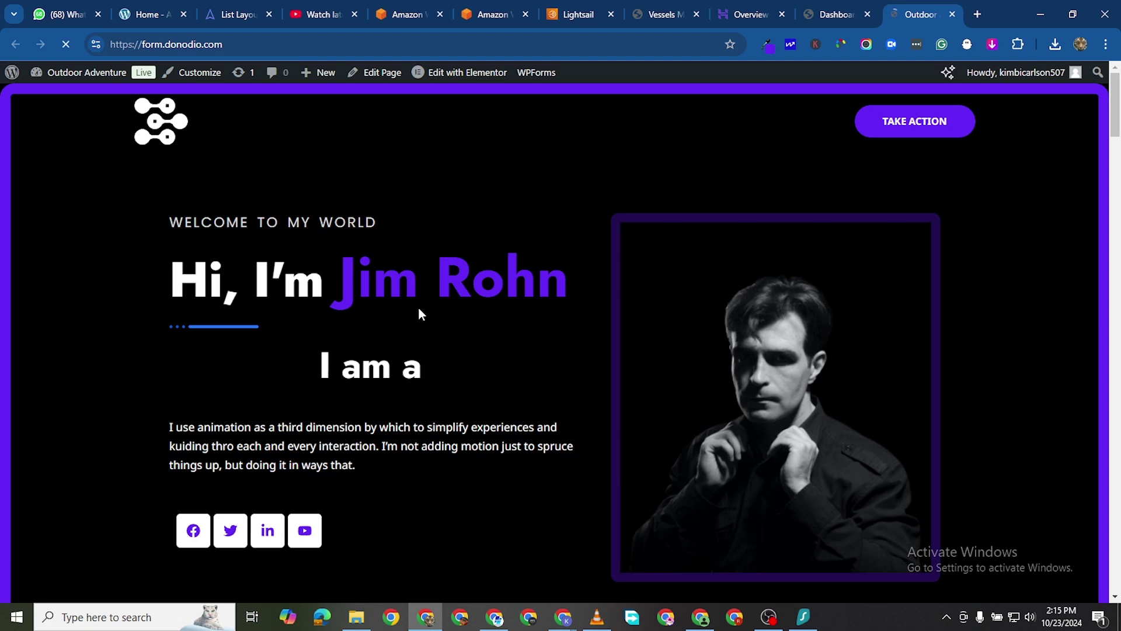
scroll(315, 401, "down", 5)
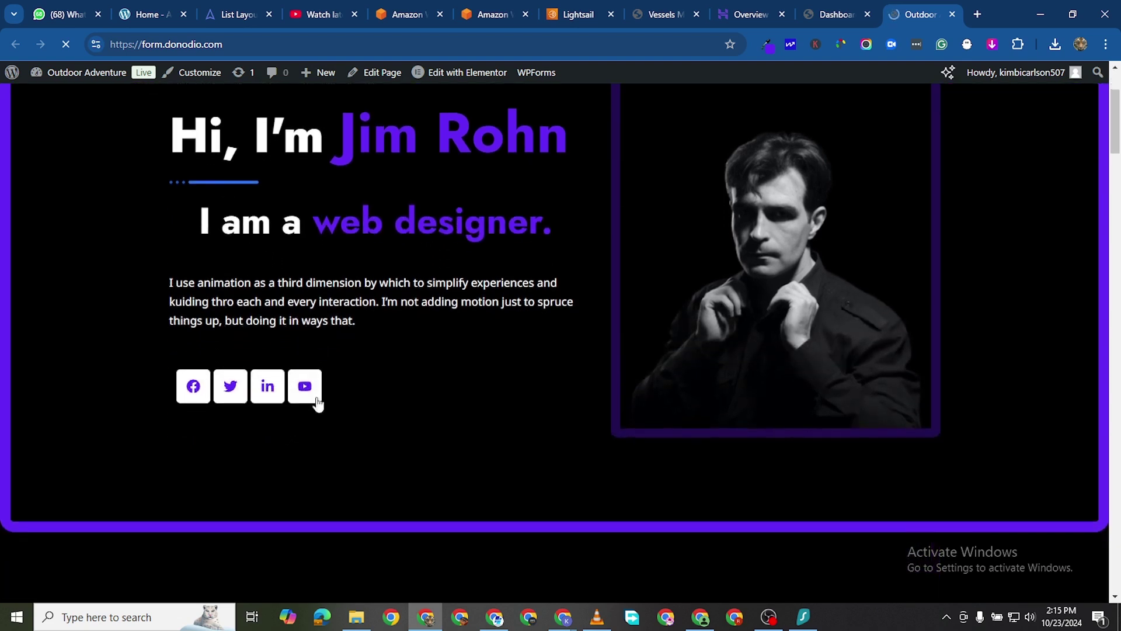
scroll(418, 385, "down", 5)
scroll(466, 423, "down", 6)
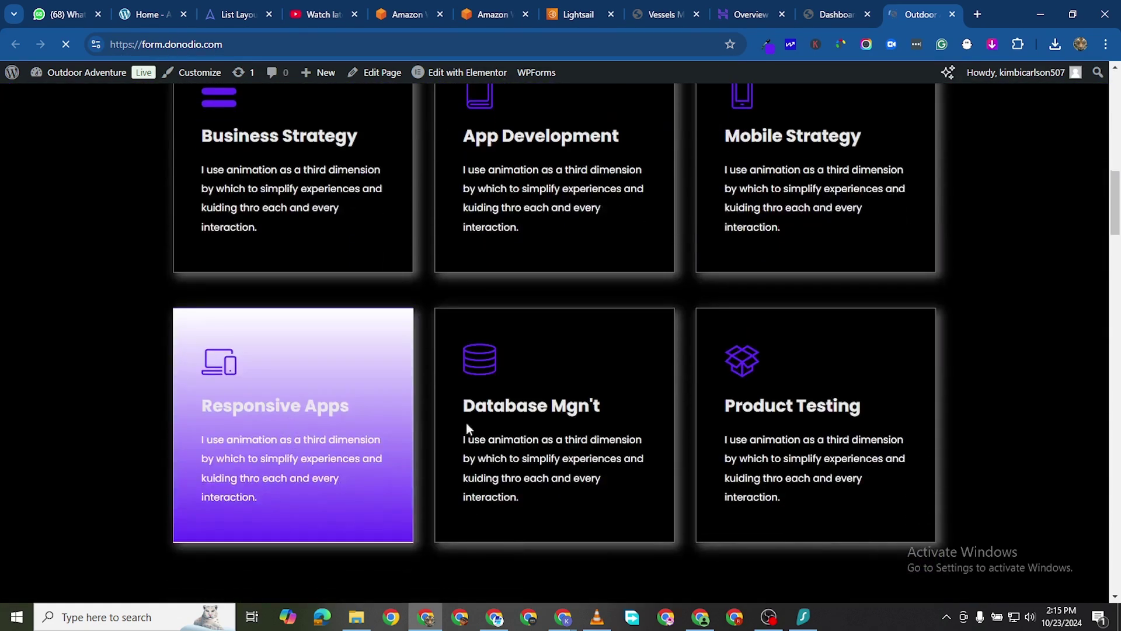
scroll(575, 412, "down", 10)
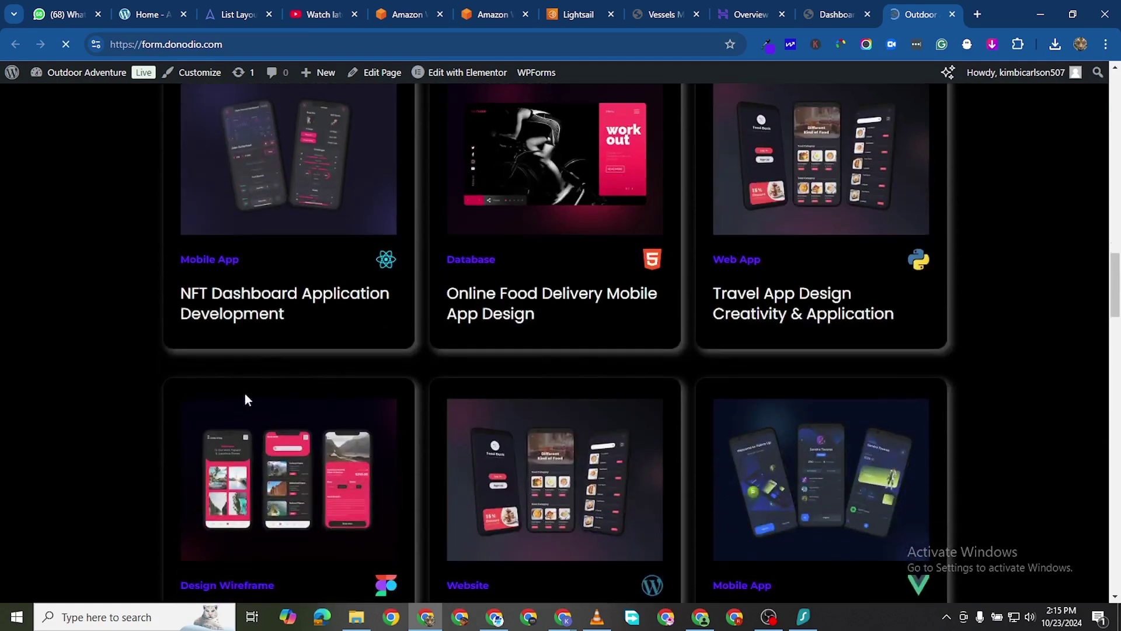
scroll(372, 414, "down", 7)
scroll(439, 318, "down", 17)
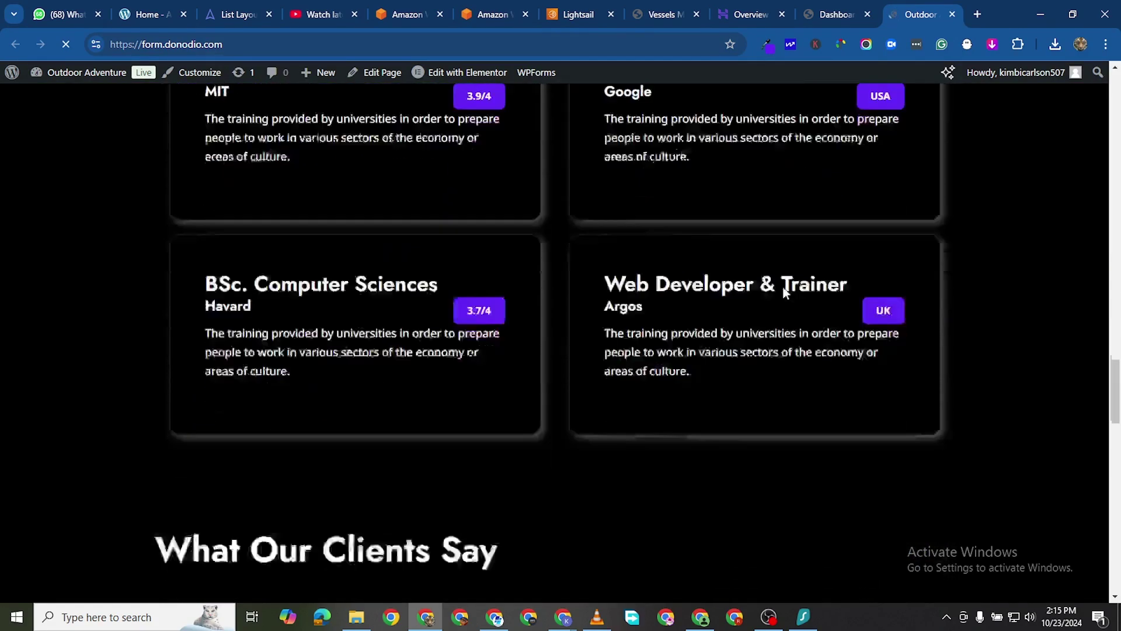
scroll(710, 388, "down", 2)
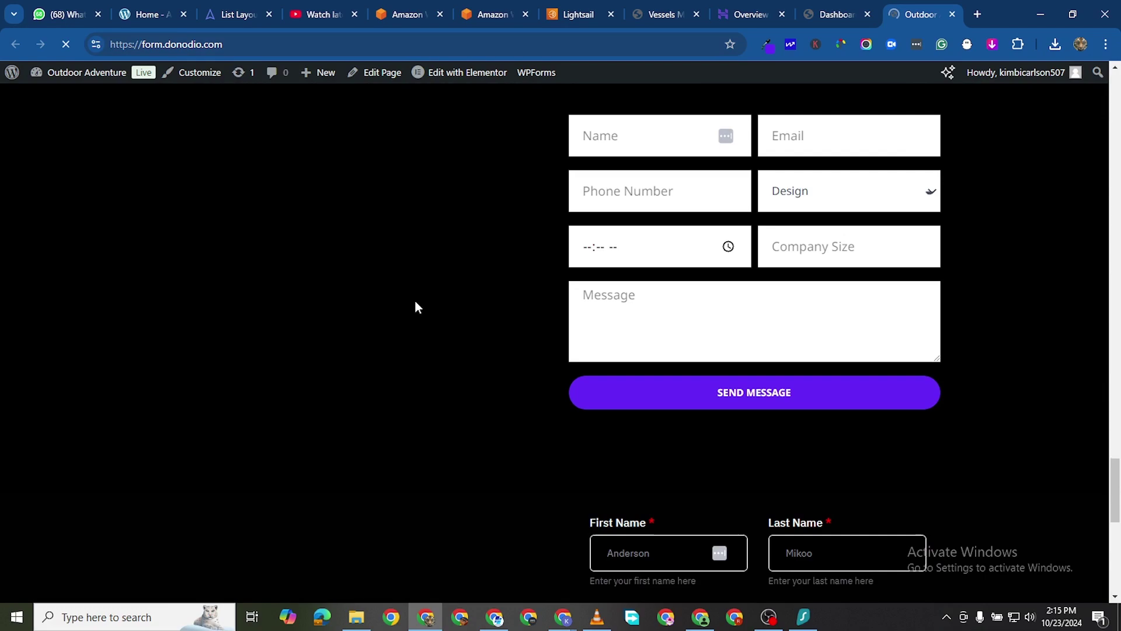
scroll(414, 303, "up", 20)
scroll(787, 310, "up", 15)
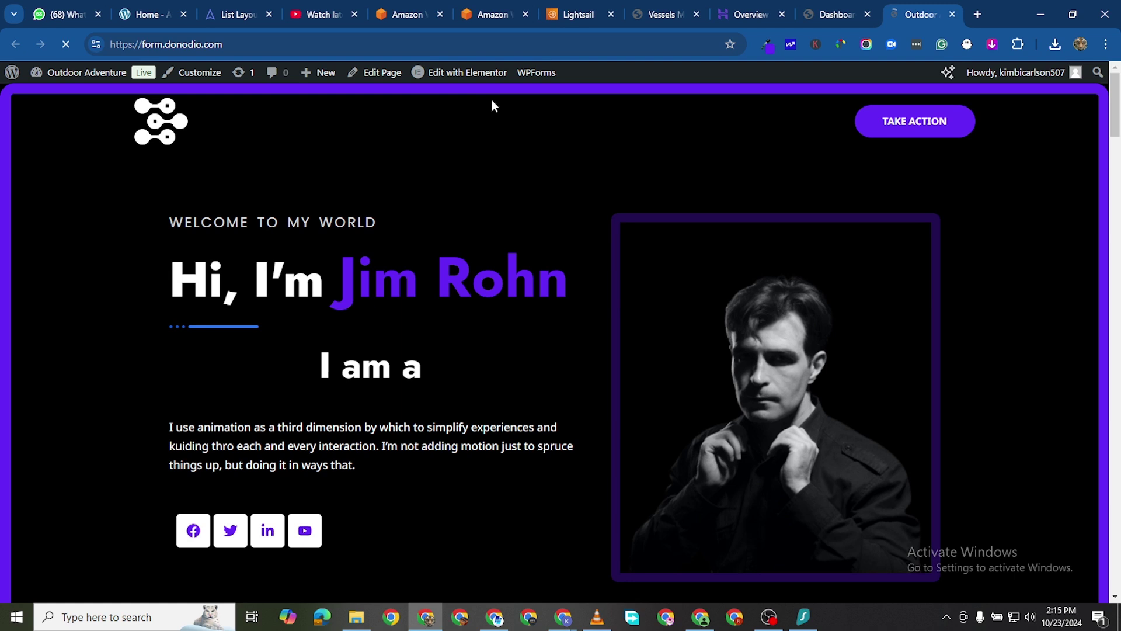
mouse_move(454, 75)
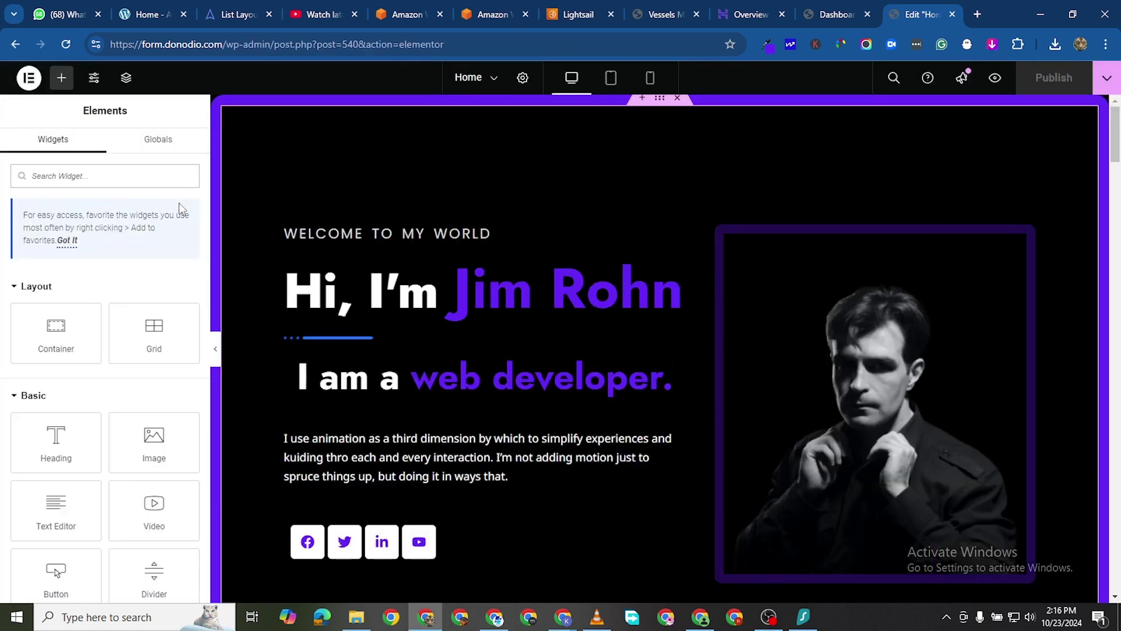
scroll(727, 152, "down", 3)
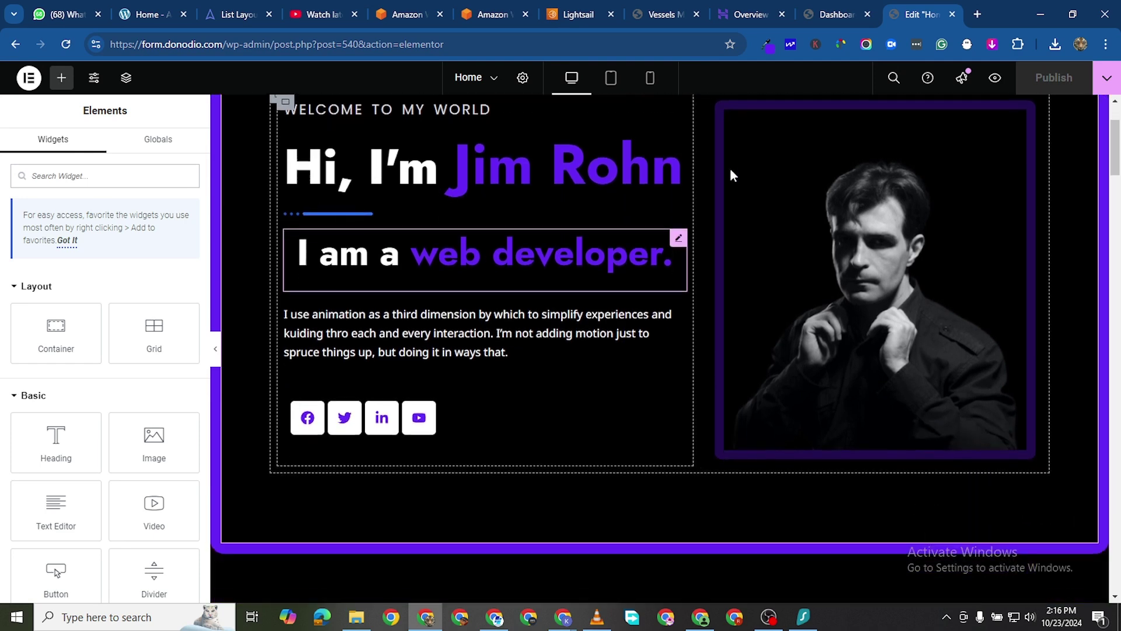
scroll(726, 139, "up", 1)
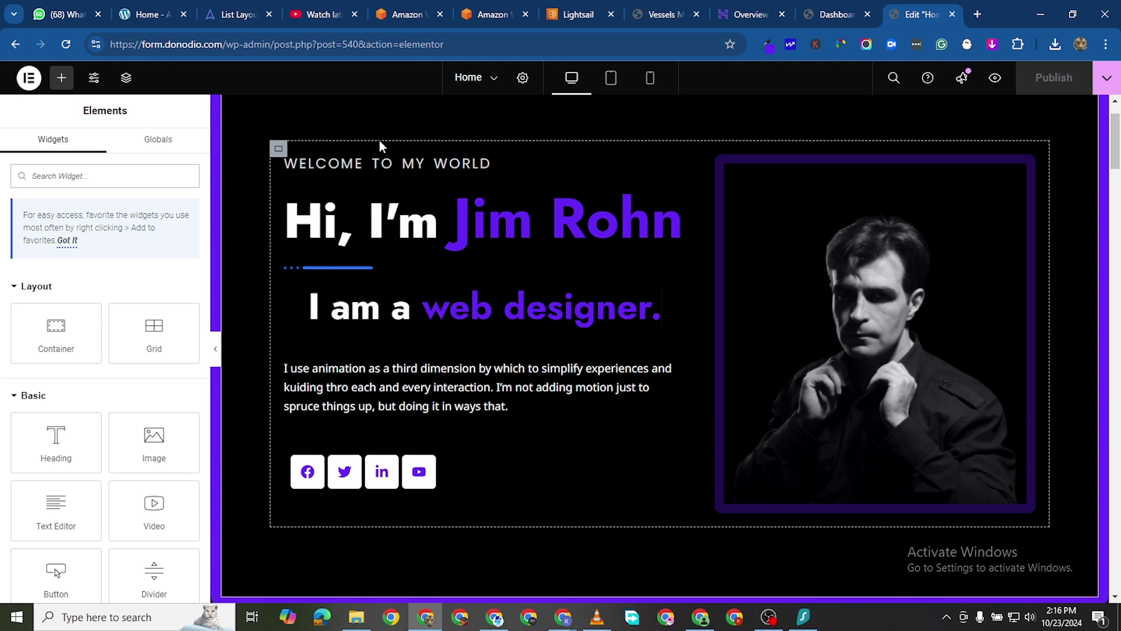
Step: Give the hero container a Fade In Up entrance animation, replacing a first-tried Fade In
left_click(278, 150)
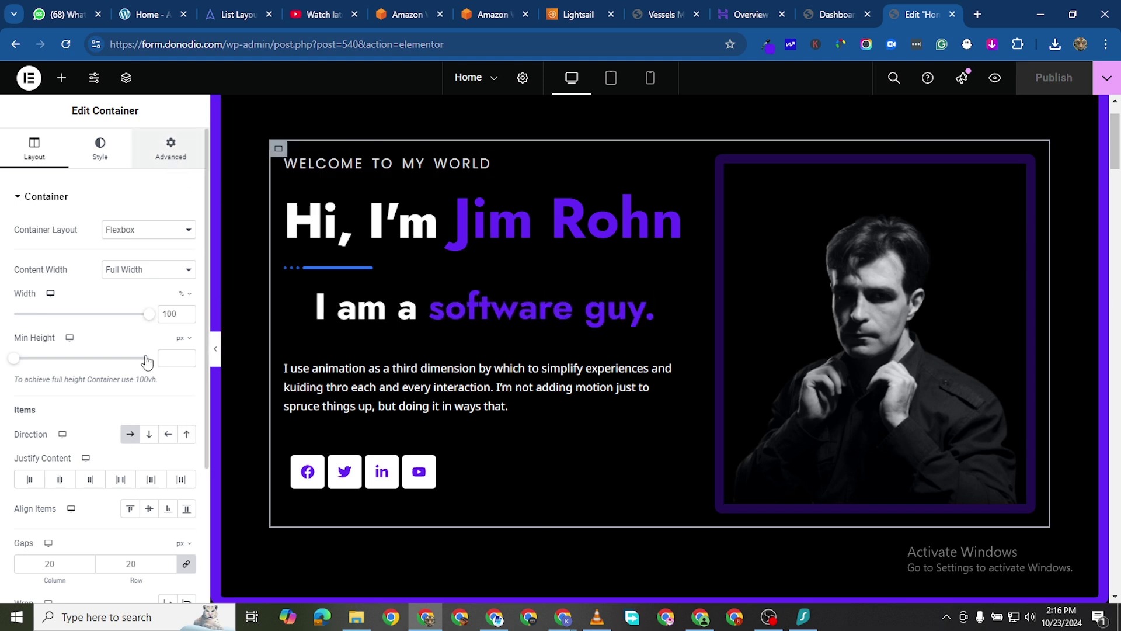
left_click(171, 146)
scroll(158, 403, "down", 5)
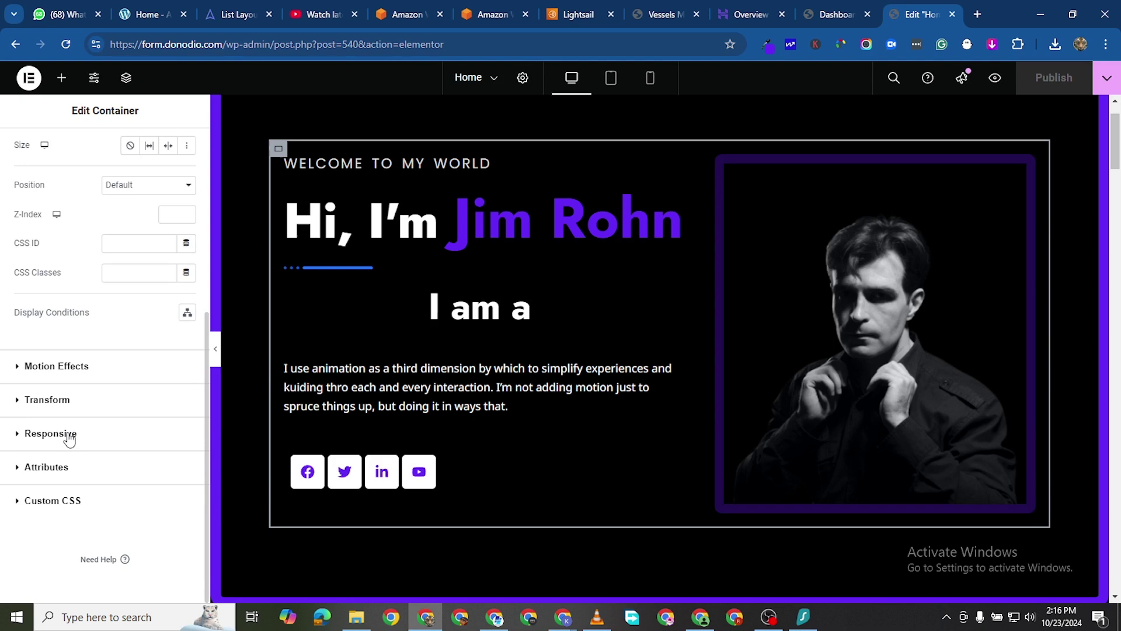
left_click(37, 507)
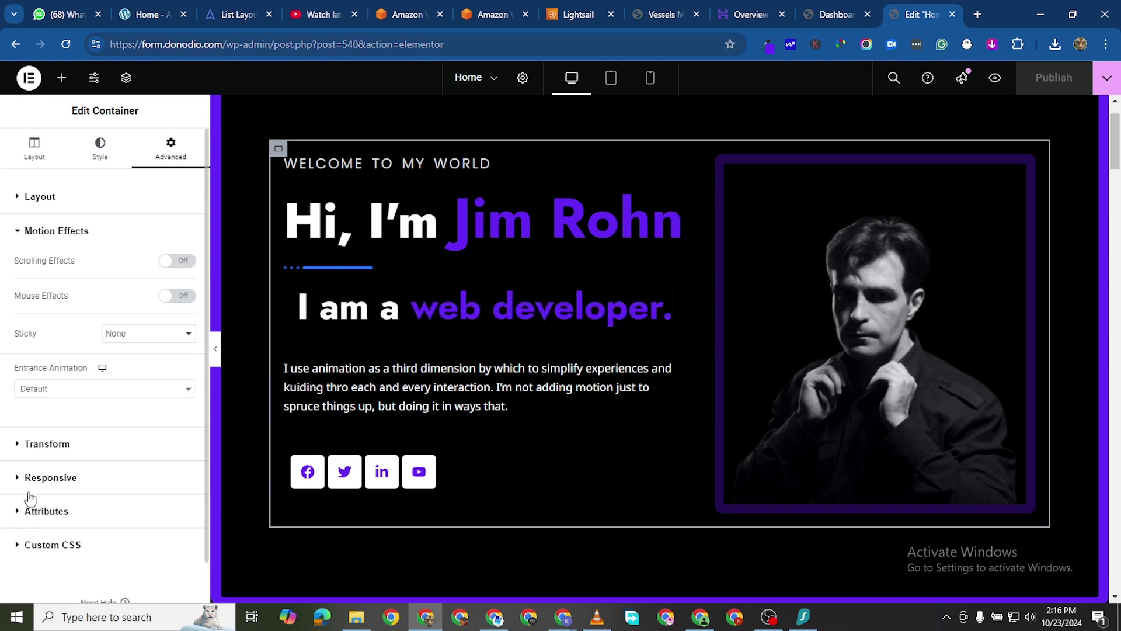
left_click(85, 390)
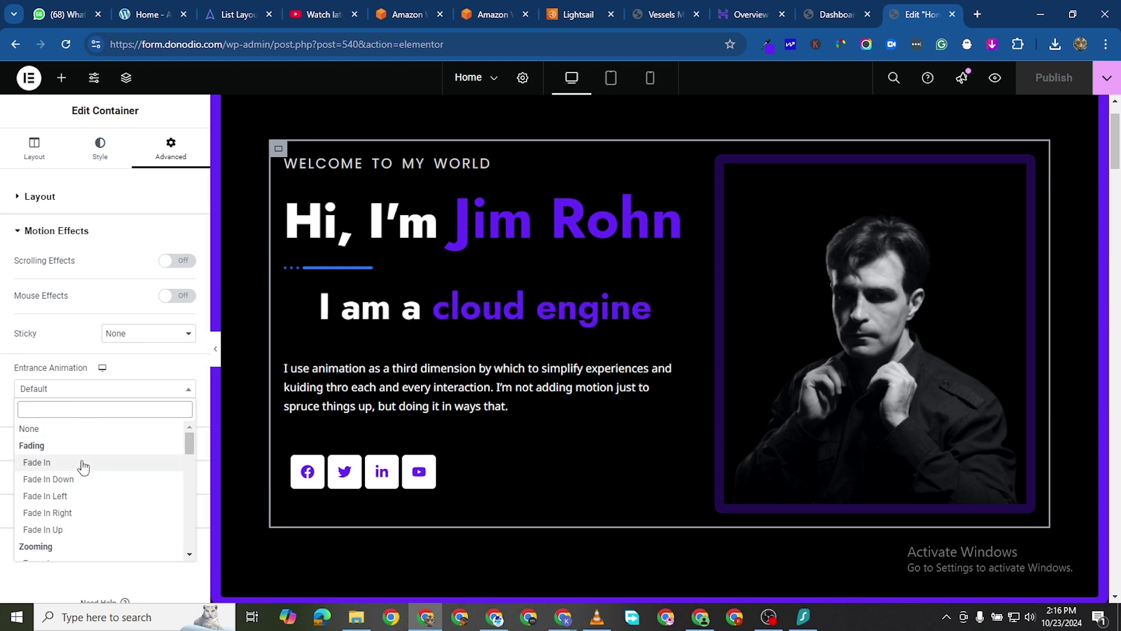
left_click(81, 465)
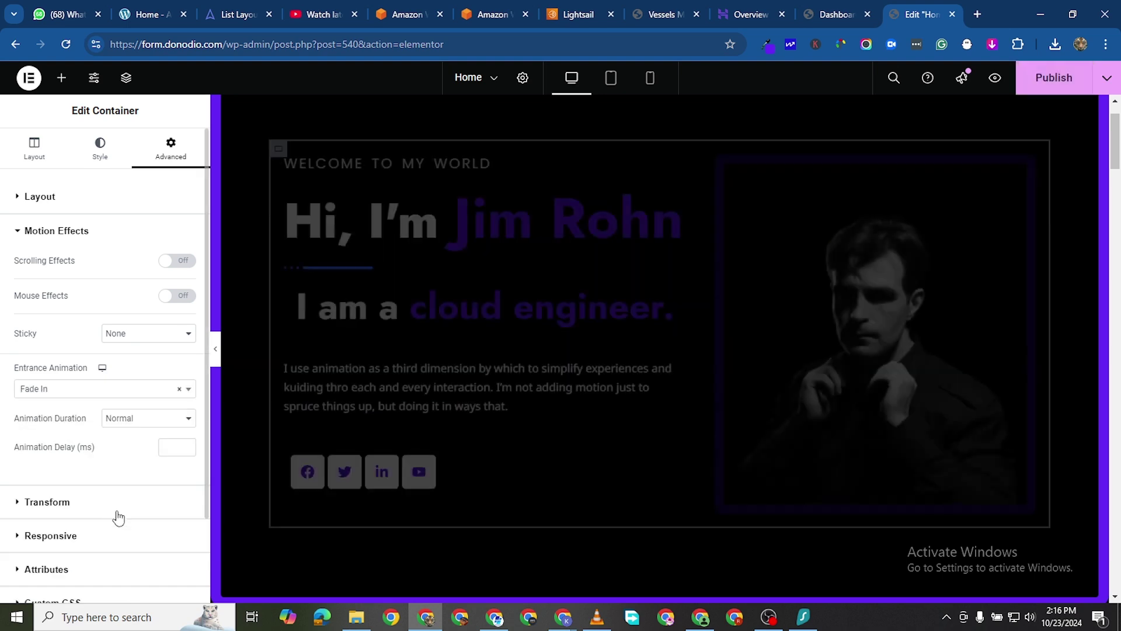
left_click(76, 393)
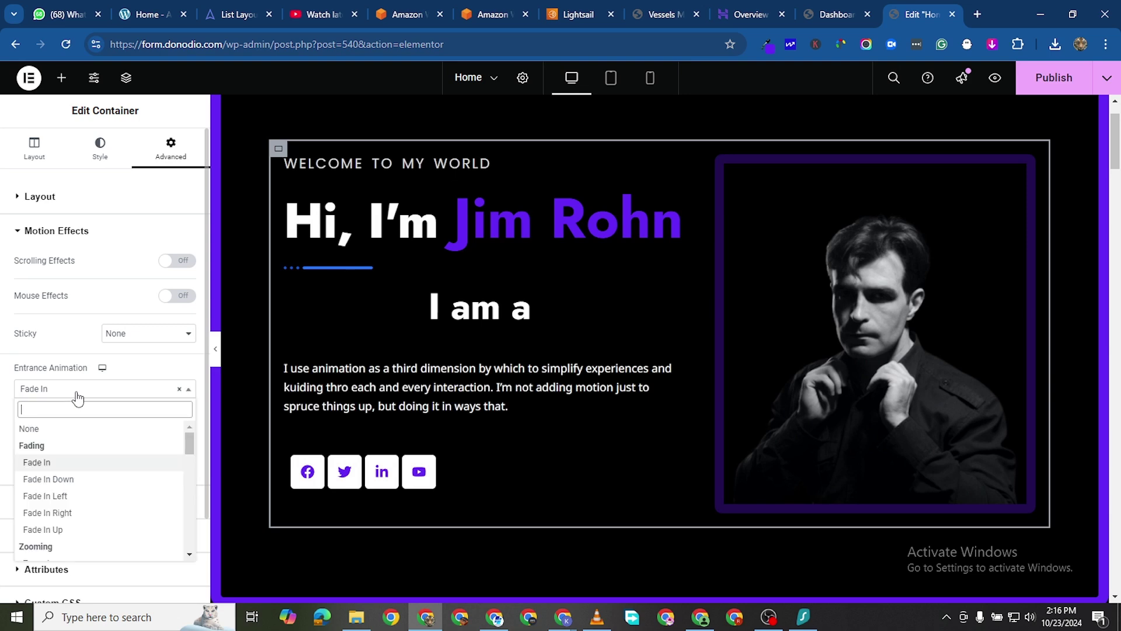
left_click(80, 529)
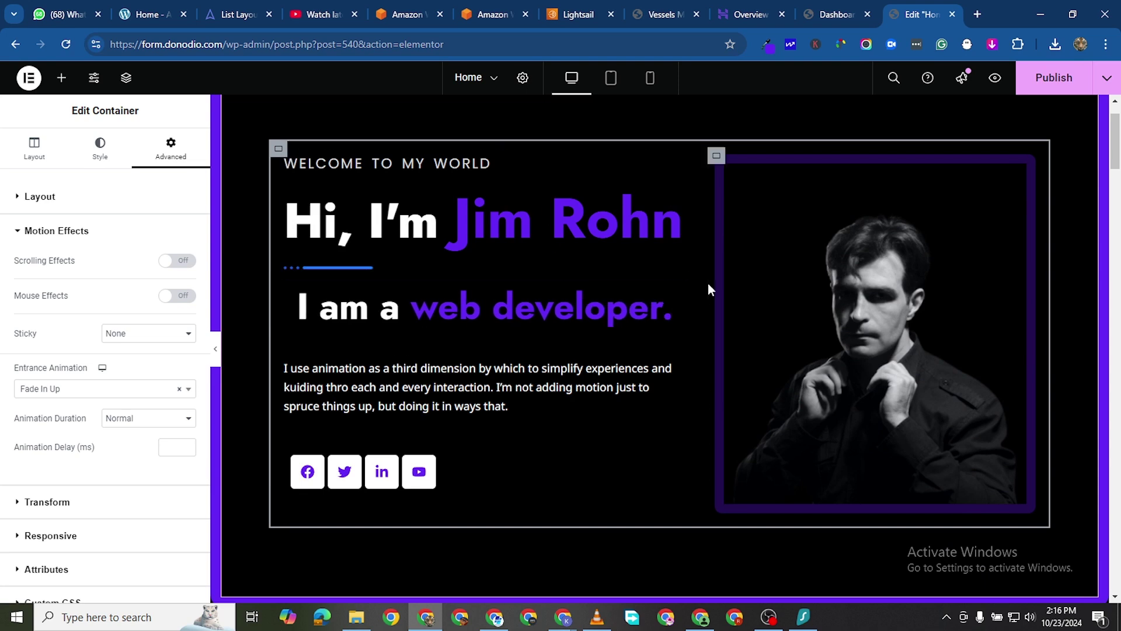
Step: Set the first What I Do service-card row's entrance animation to Fade In Right
scroll(473, 421, "down", 10)
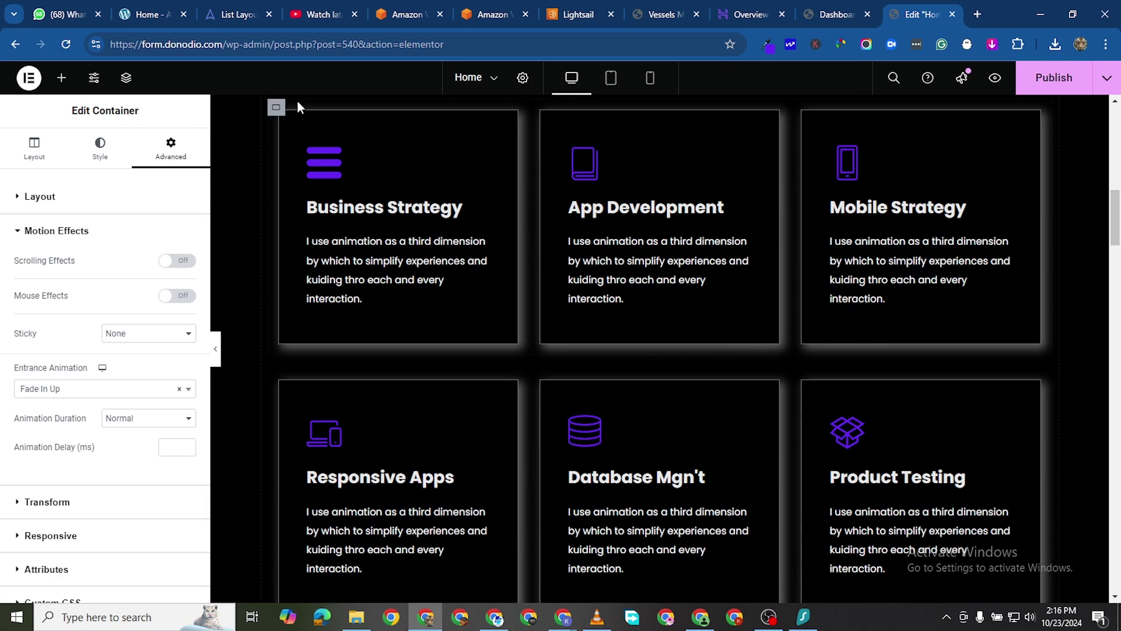
scroll(282, 134, "up", 1)
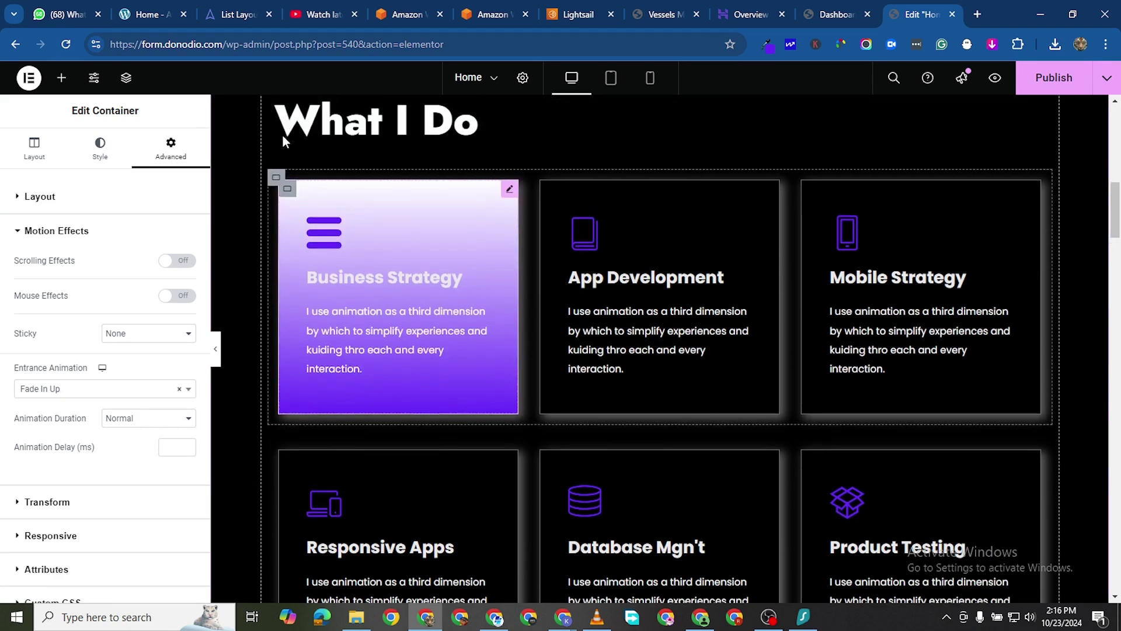
left_click(275, 179)
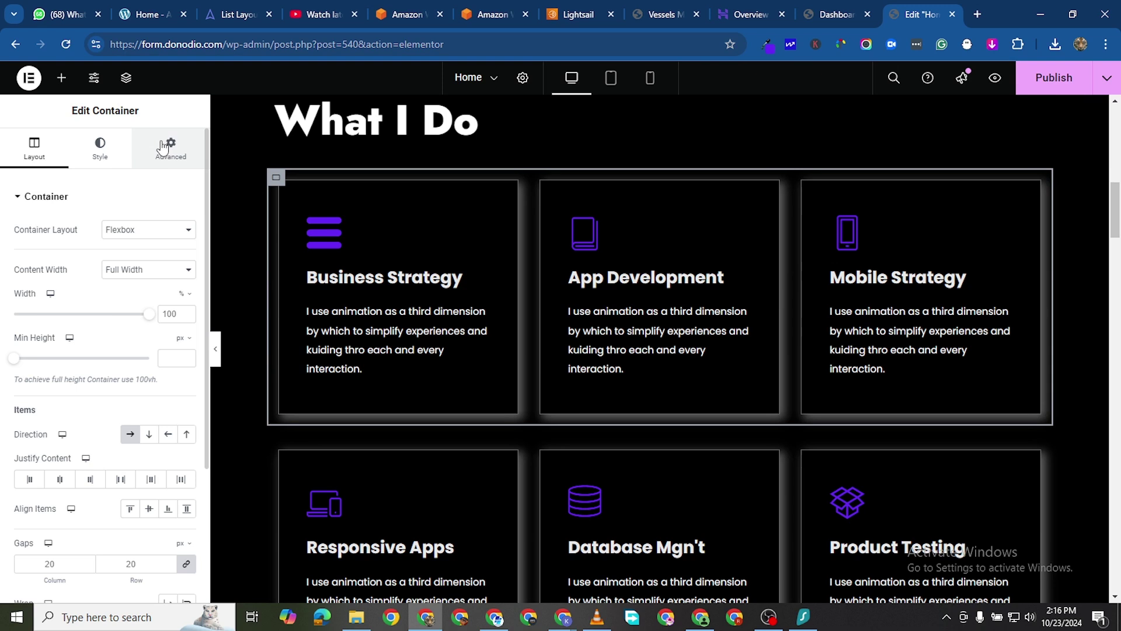
scroll(100, 491, "down", 10)
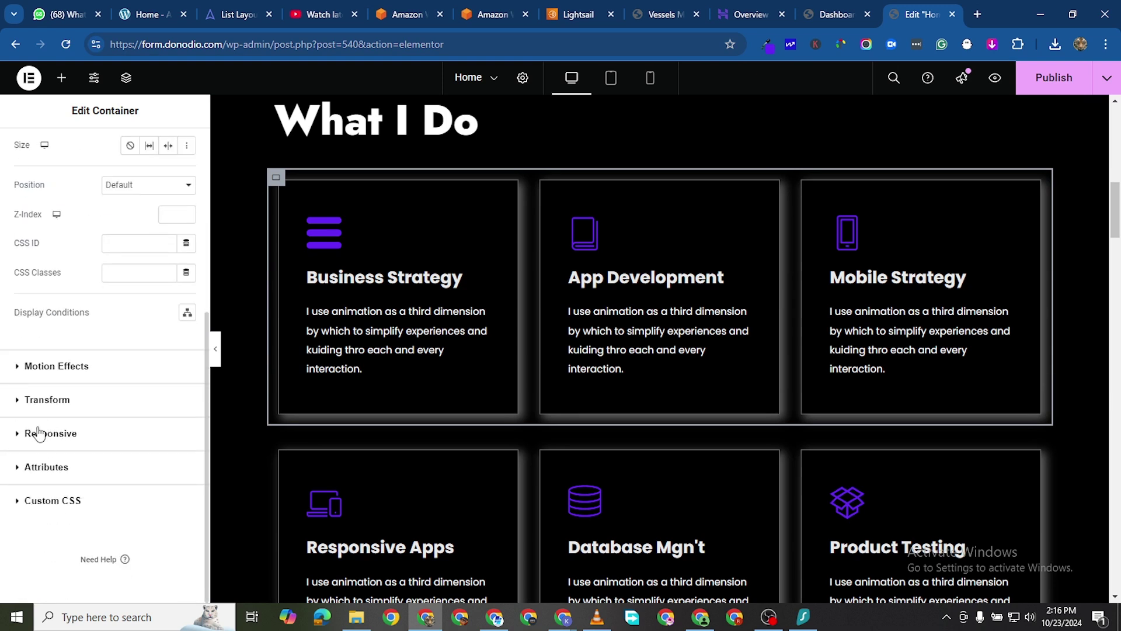
left_click(20, 366)
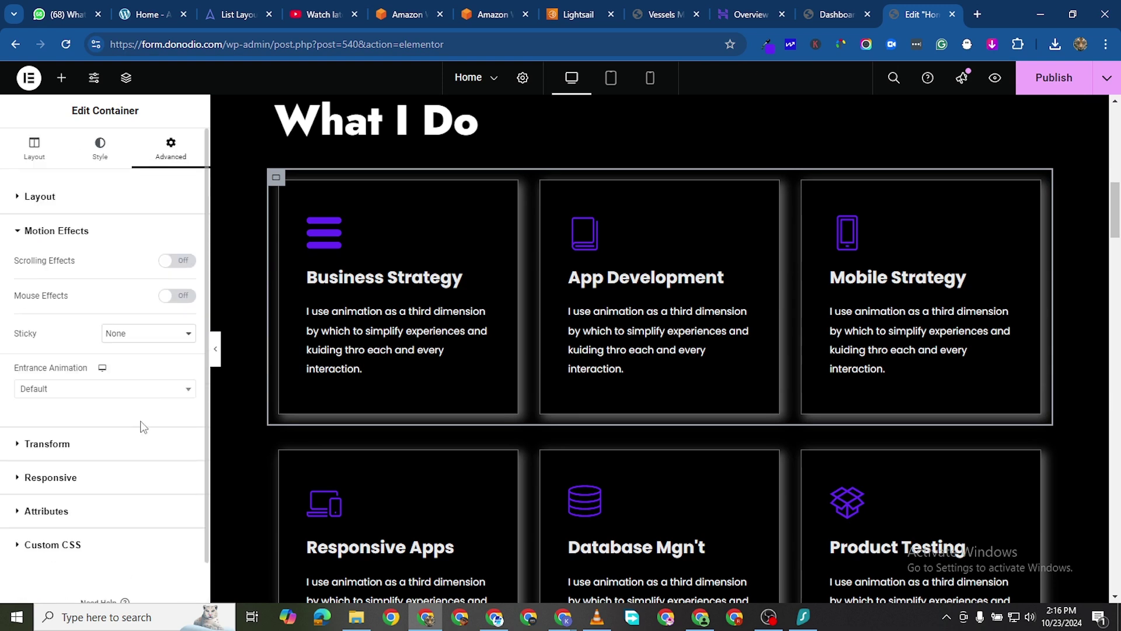
left_click(108, 390)
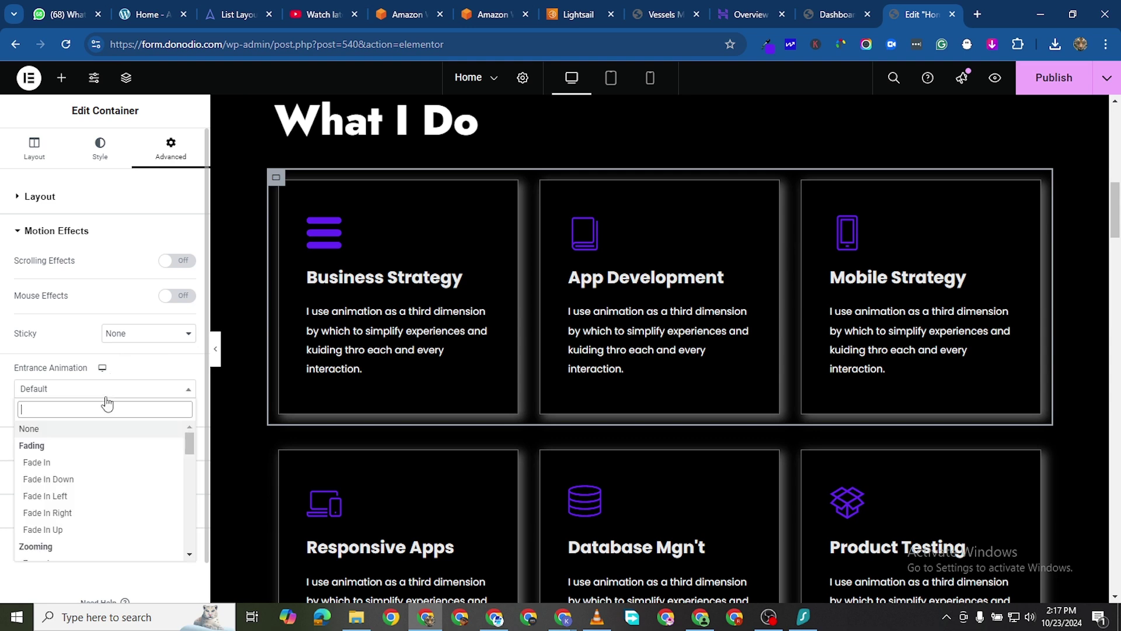
scroll(120, 458, "down", 3)
scroll(125, 466, "up", 3)
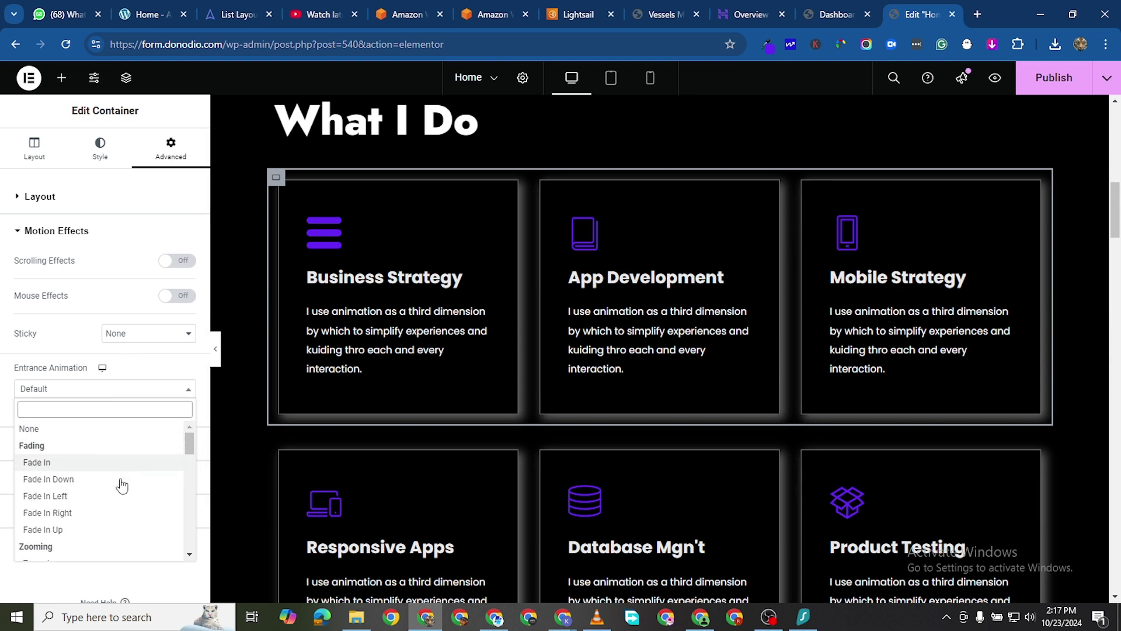
left_click(112, 513)
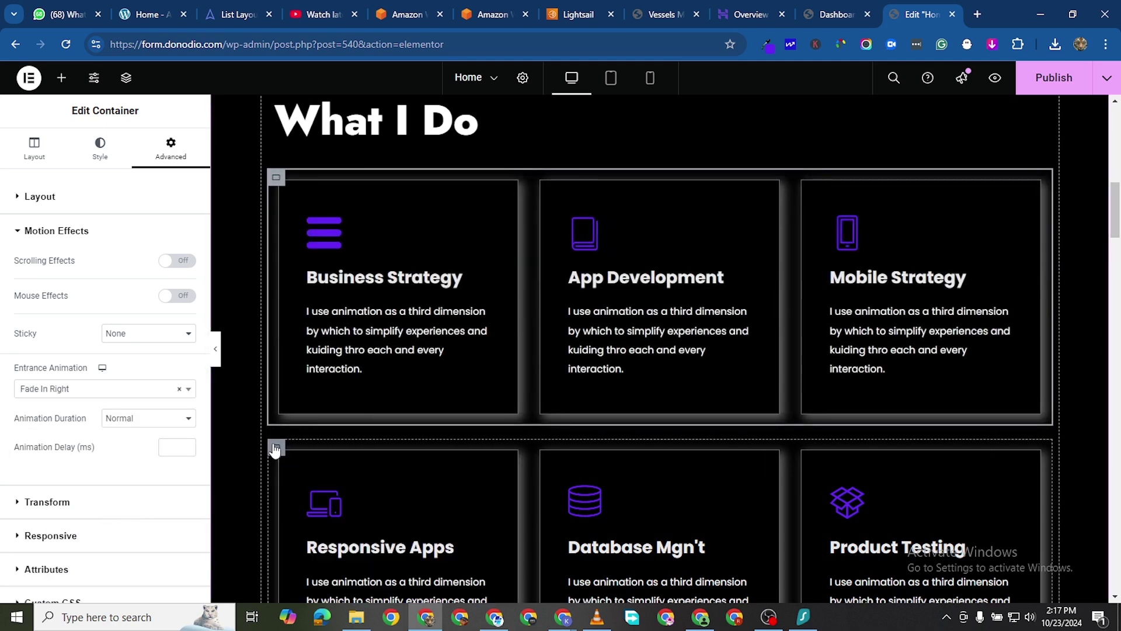
Step: Set the second service-card row, starting with Responsive Apps, to a Fade In Left entrance
left_click(276, 448)
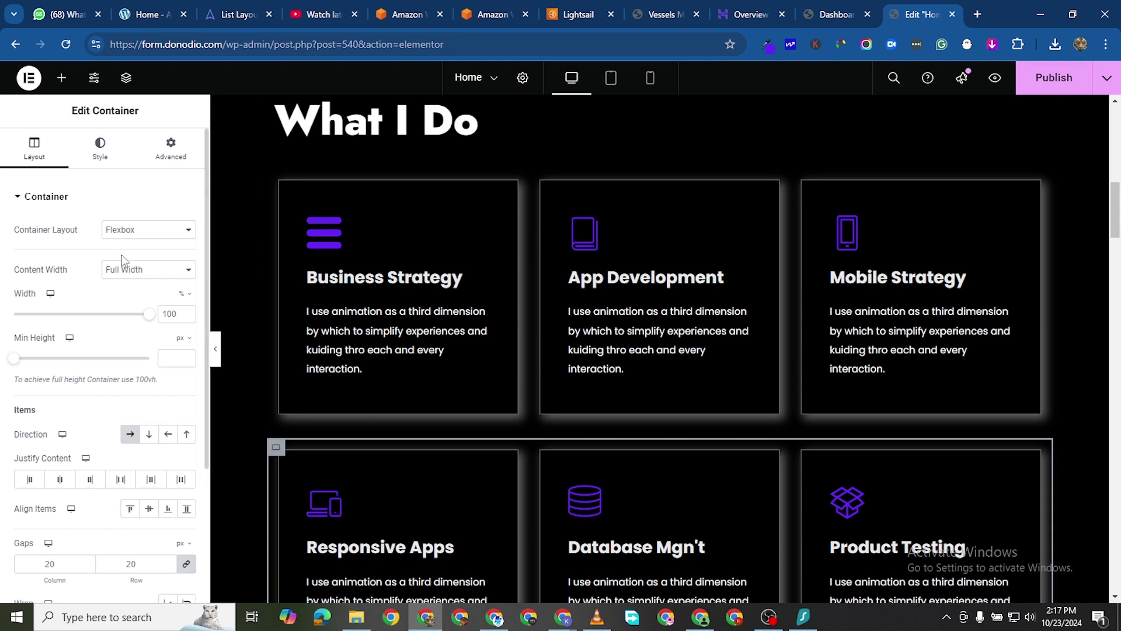
scroll(109, 496, "down", 4)
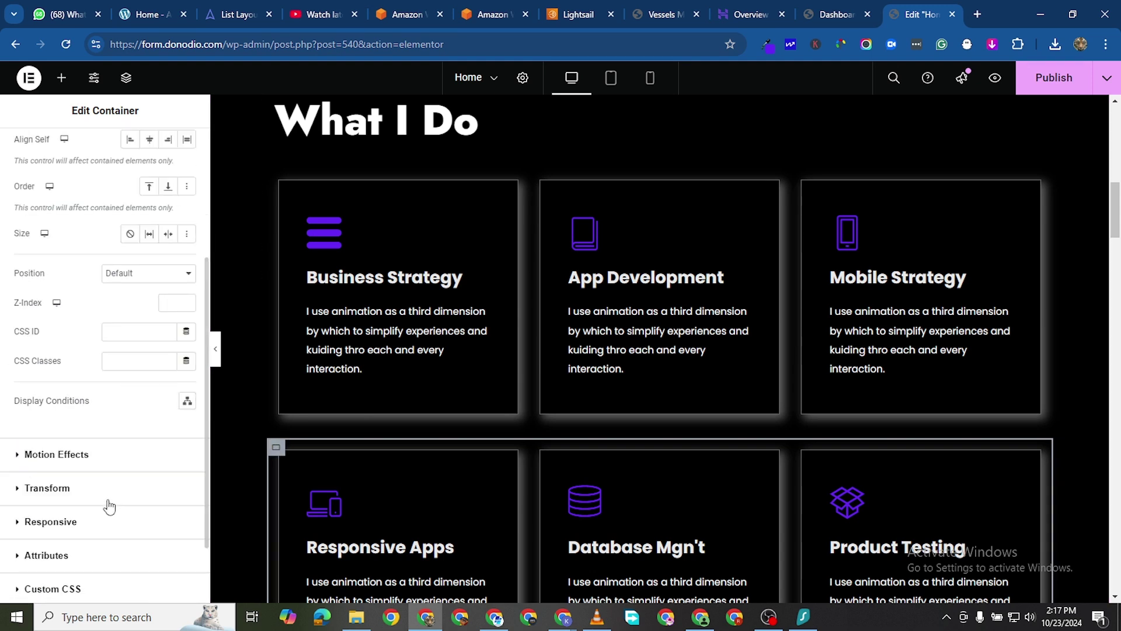
left_click(47, 460)
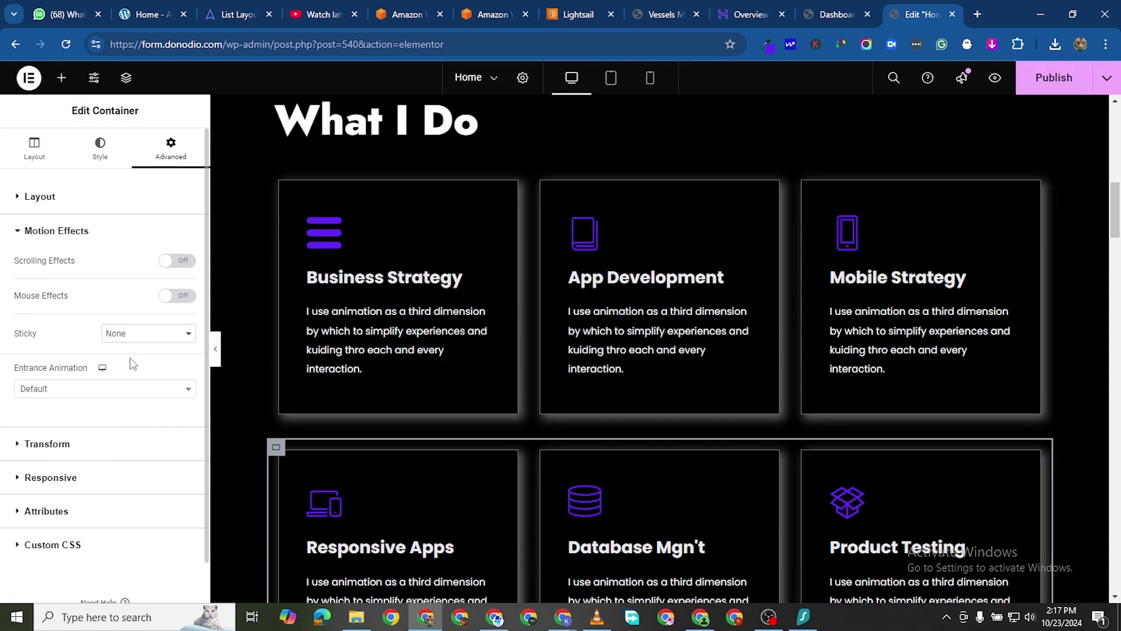
left_click(95, 397)
scroll(108, 438, "down", 2)
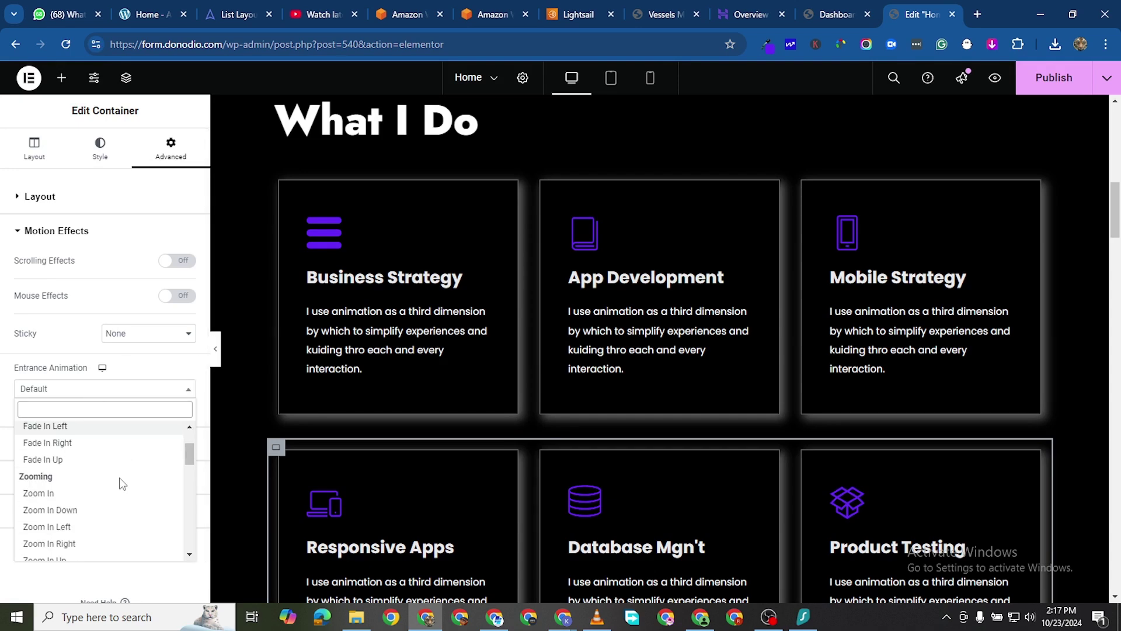
left_click(123, 431)
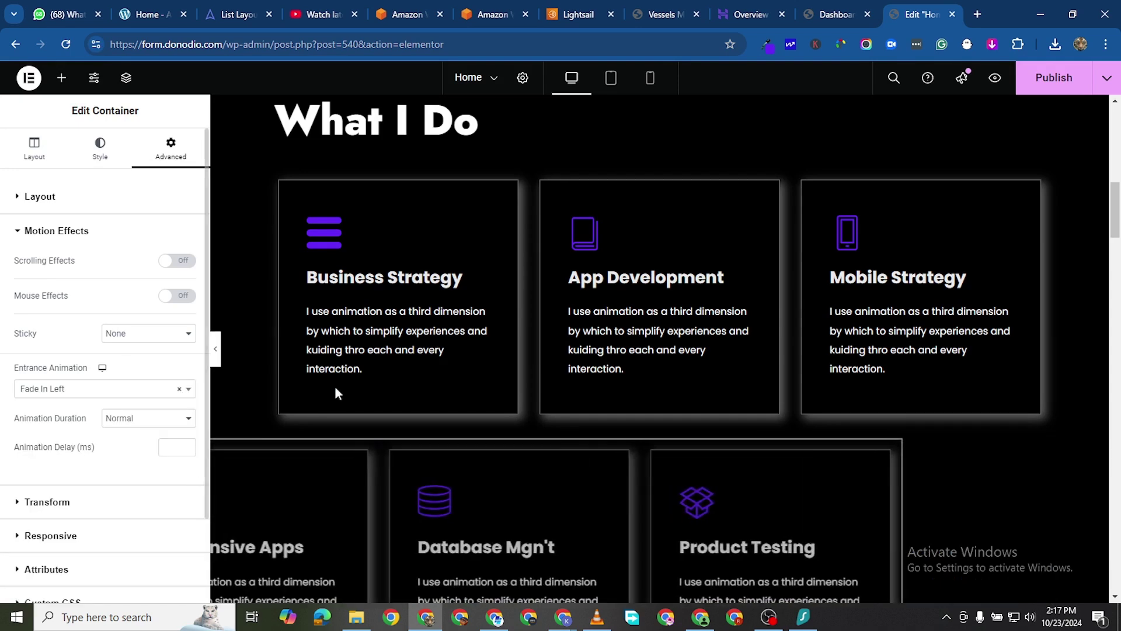
scroll(619, 338, "down", 5)
Step: Select the first portfolio card row and give it a Zoom In Right entrance animation
scroll(538, 342, "down", 5)
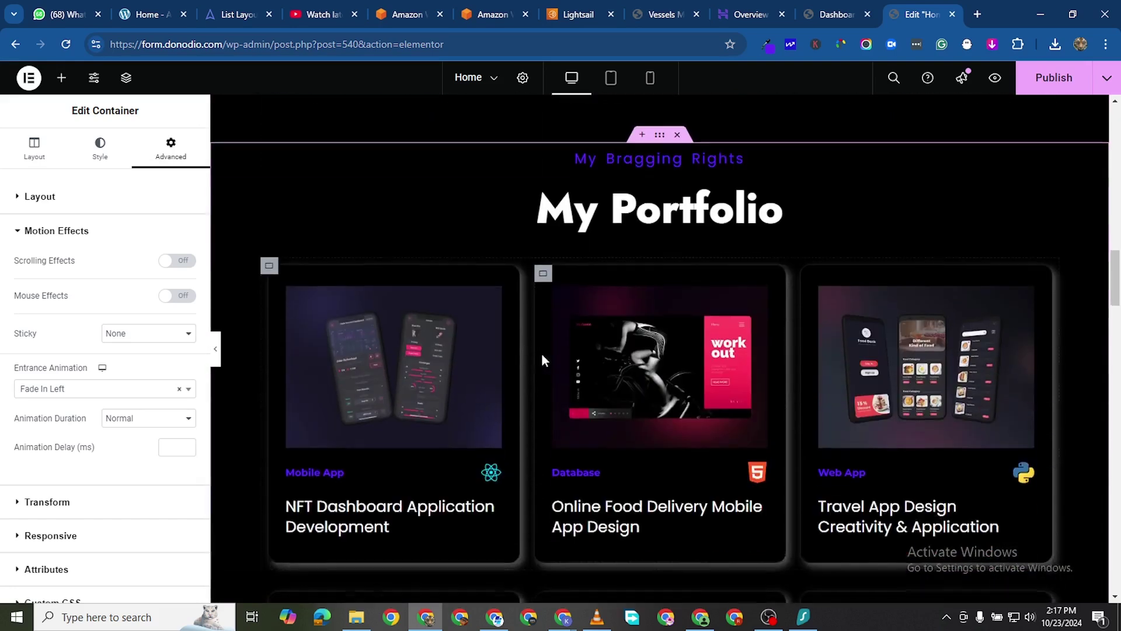
scroll(427, 255, "down", 1)
scroll(427, 255, "down", 1)
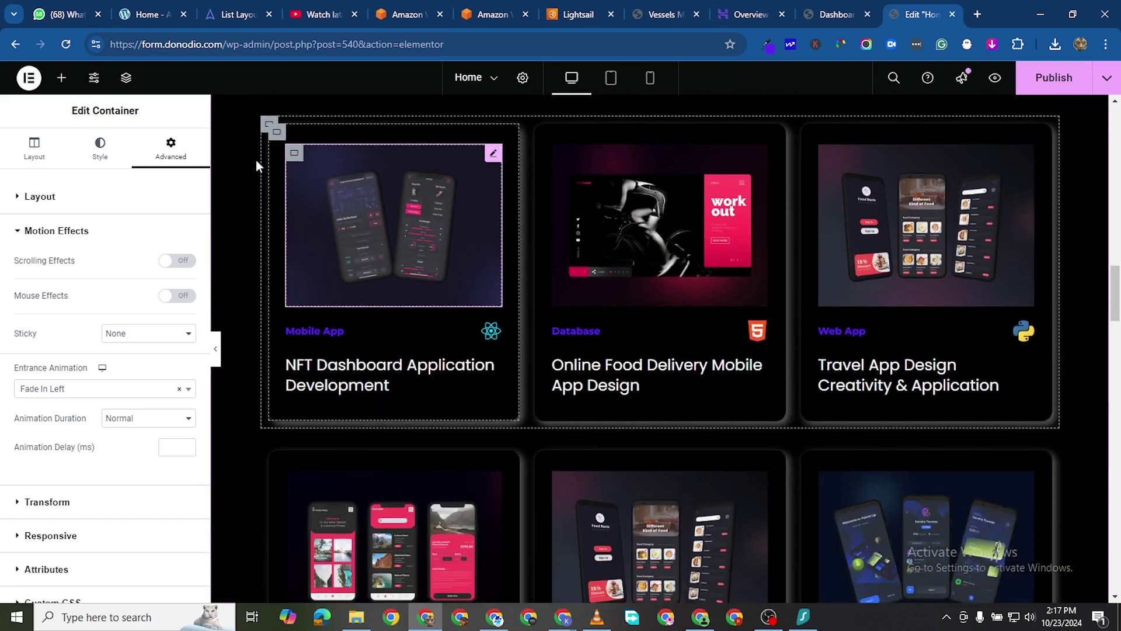
left_click(268, 128)
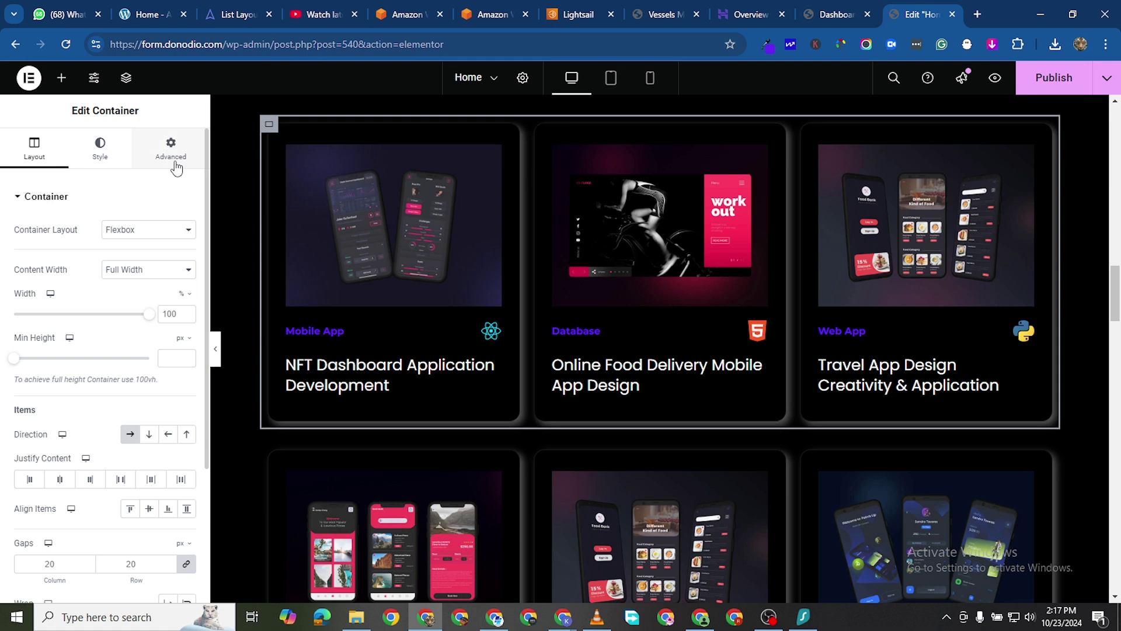
left_click(171, 149)
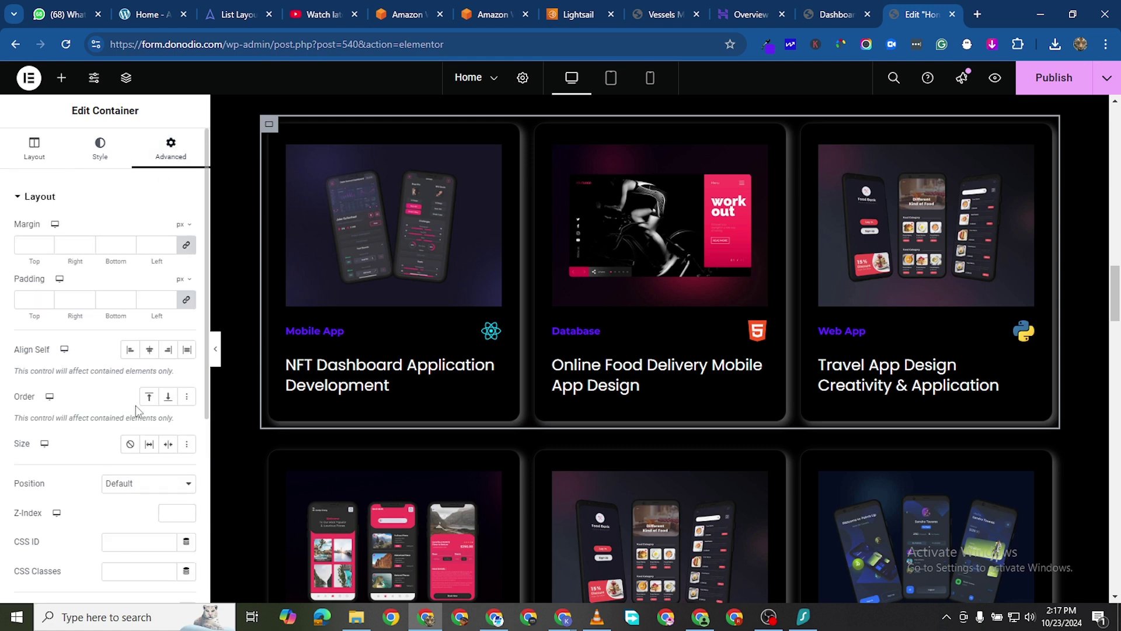
scroll(105, 444, "down", 10)
scroll(49, 530, "down", 2)
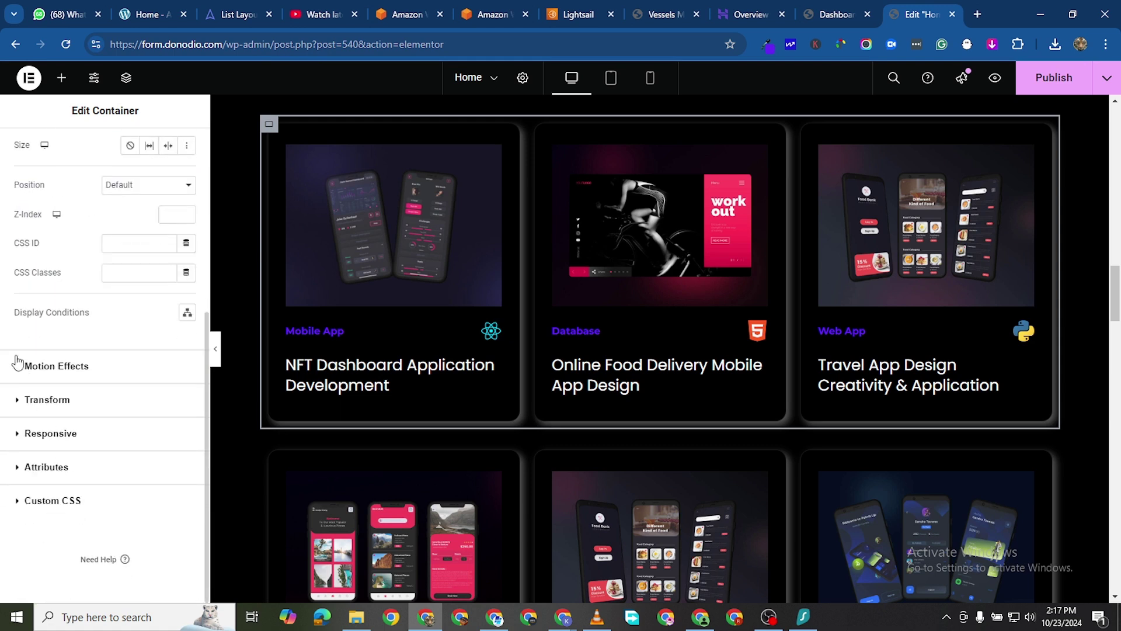
left_click(57, 366)
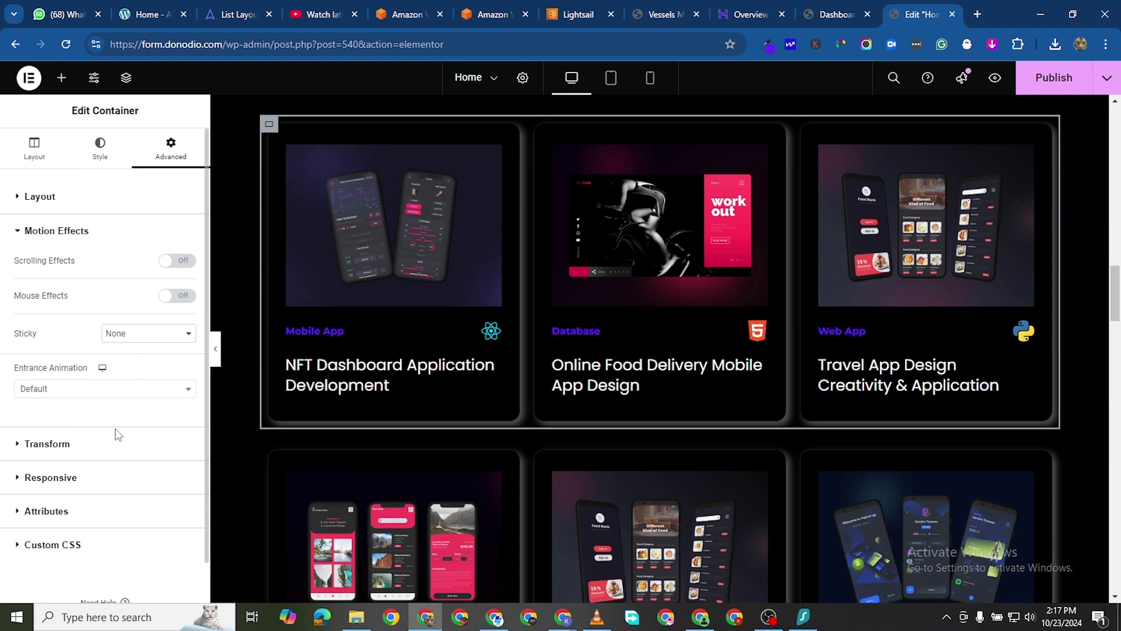
left_click(103, 394)
scroll(109, 494, "down", 3)
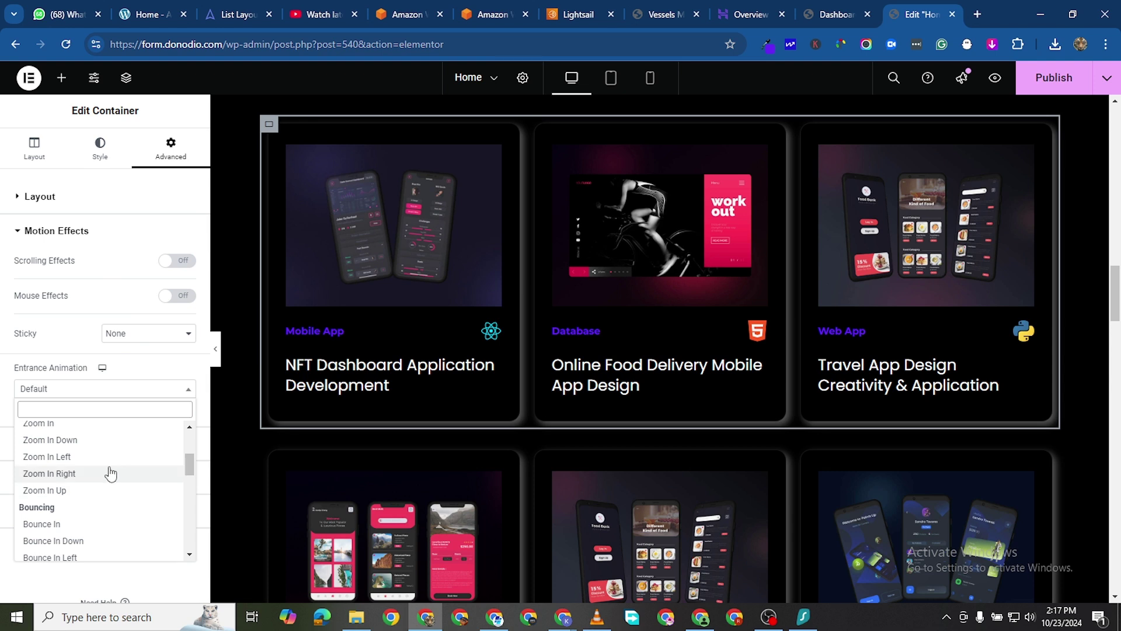
left_click(110, 473)
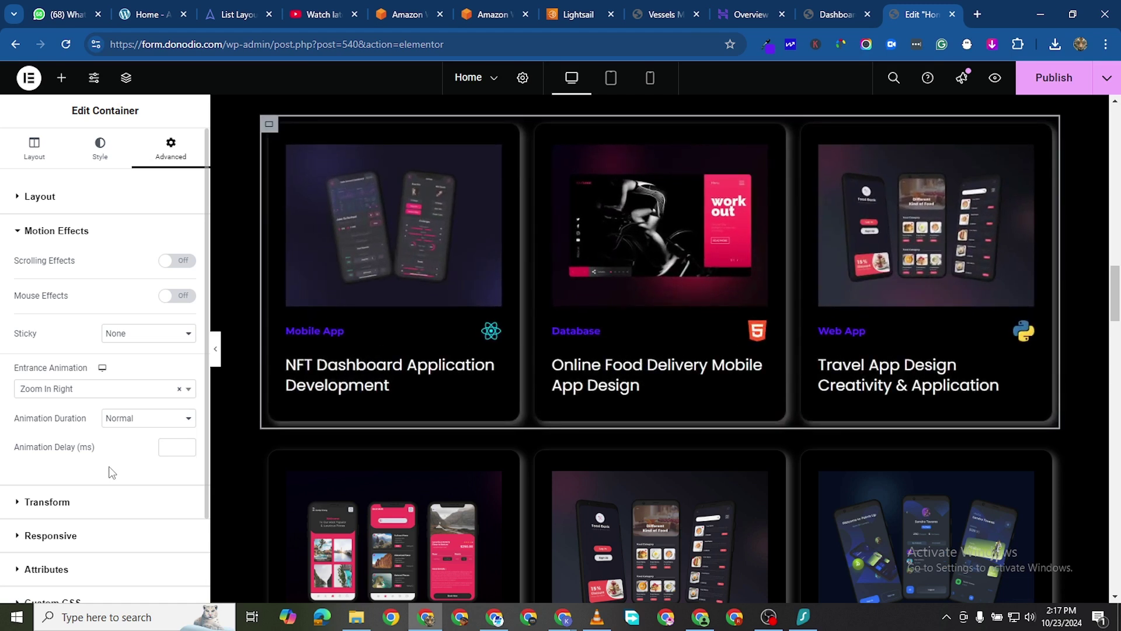
Step: Switch the portfolio row's entrance to Zoom In with Slow duration
left_click(84, 396)
scroll(113, 453, "up", 2)
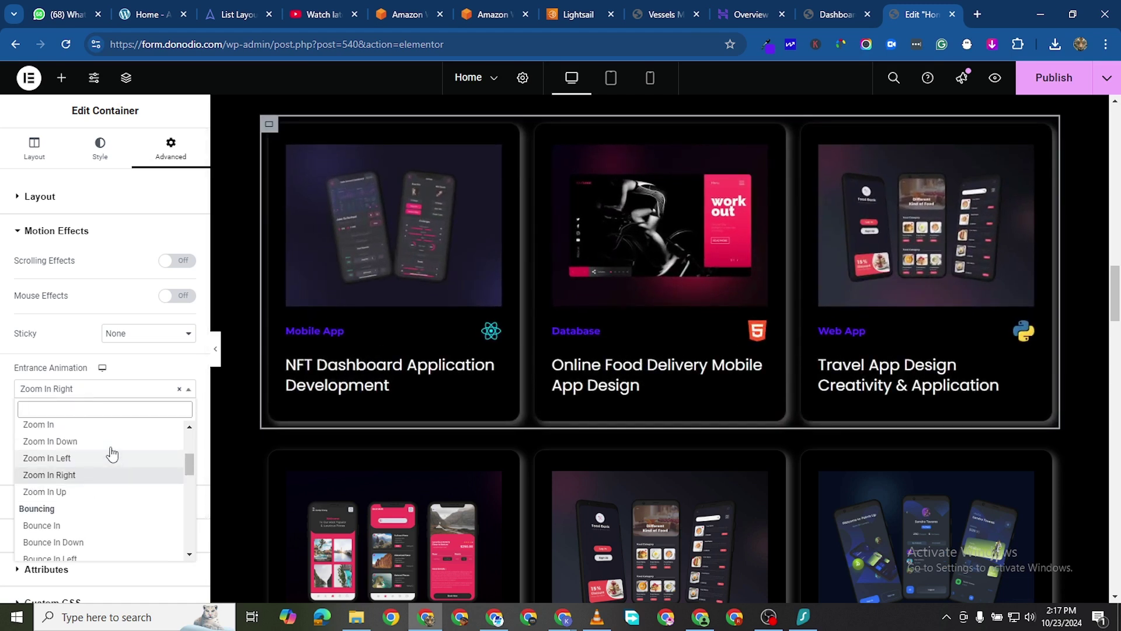
scroll(110, 485, "up", 1)
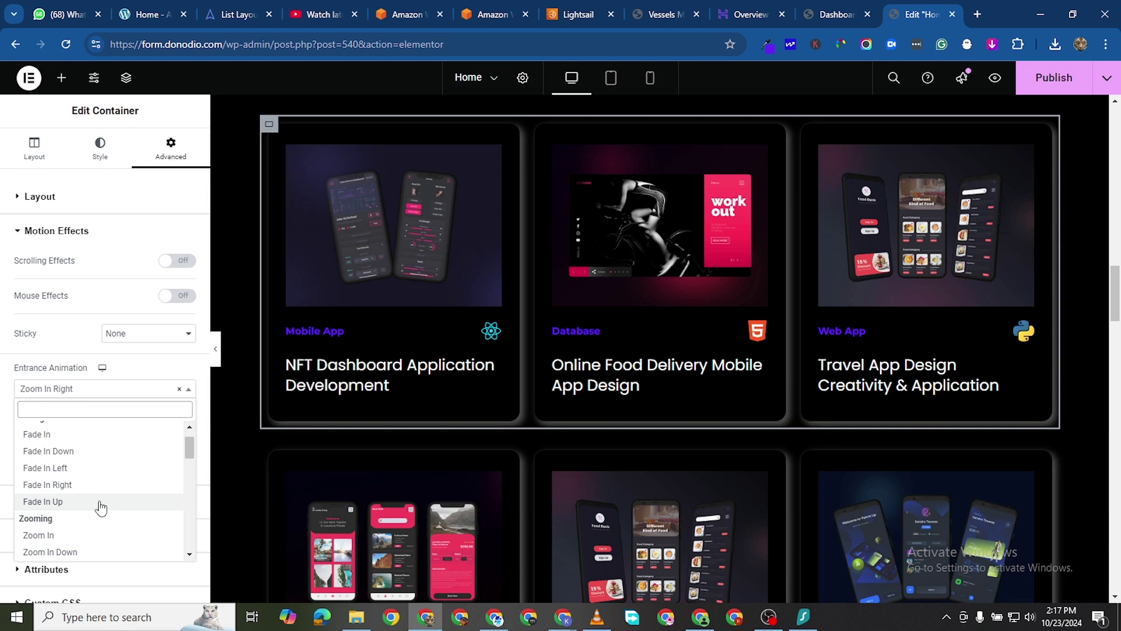
scroll(99, 505, "down", 1)
left_click(97, 465)
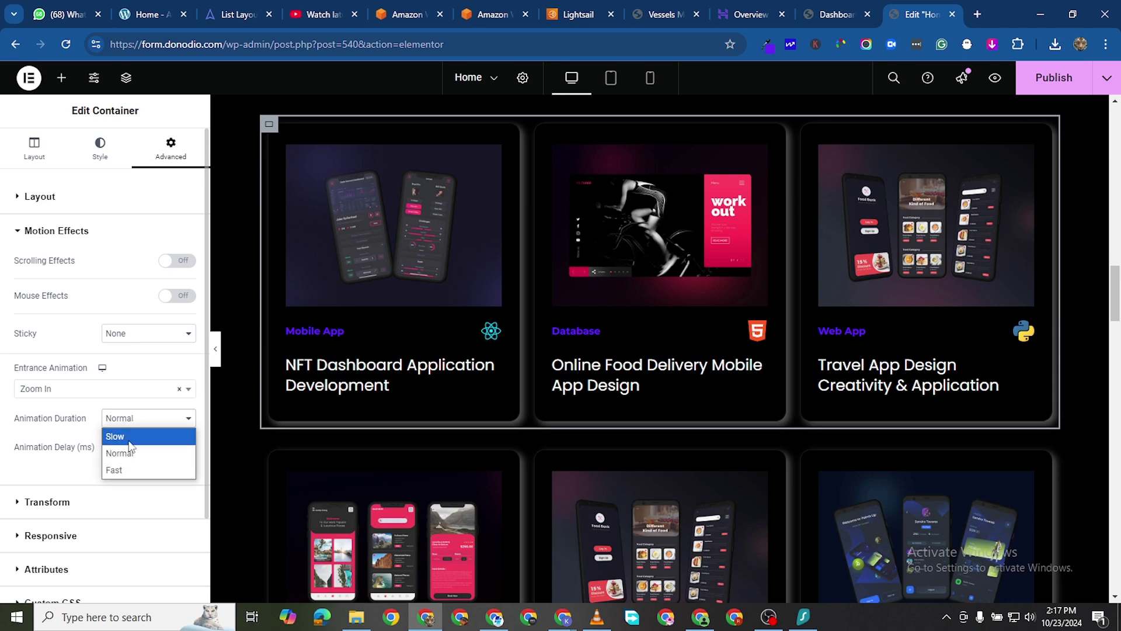
left_click(133, 439)
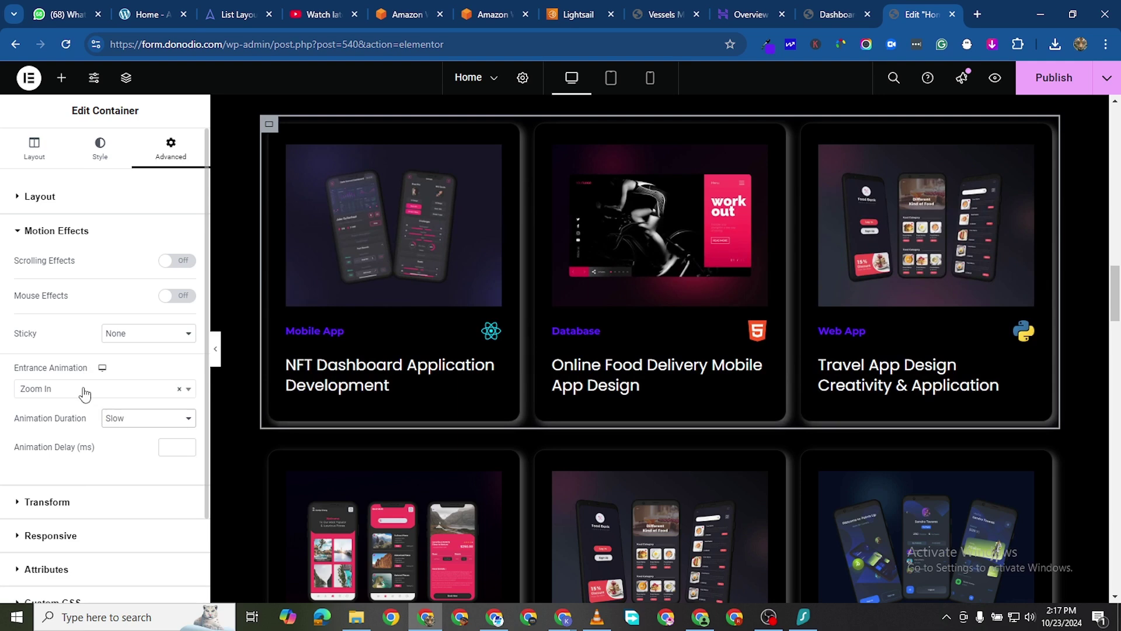
Step: Change the portfolio row's entrance to Bounce In, then settle on Slide In Down
left_click(88, 388)
scroll(120, 486, "down", 1)
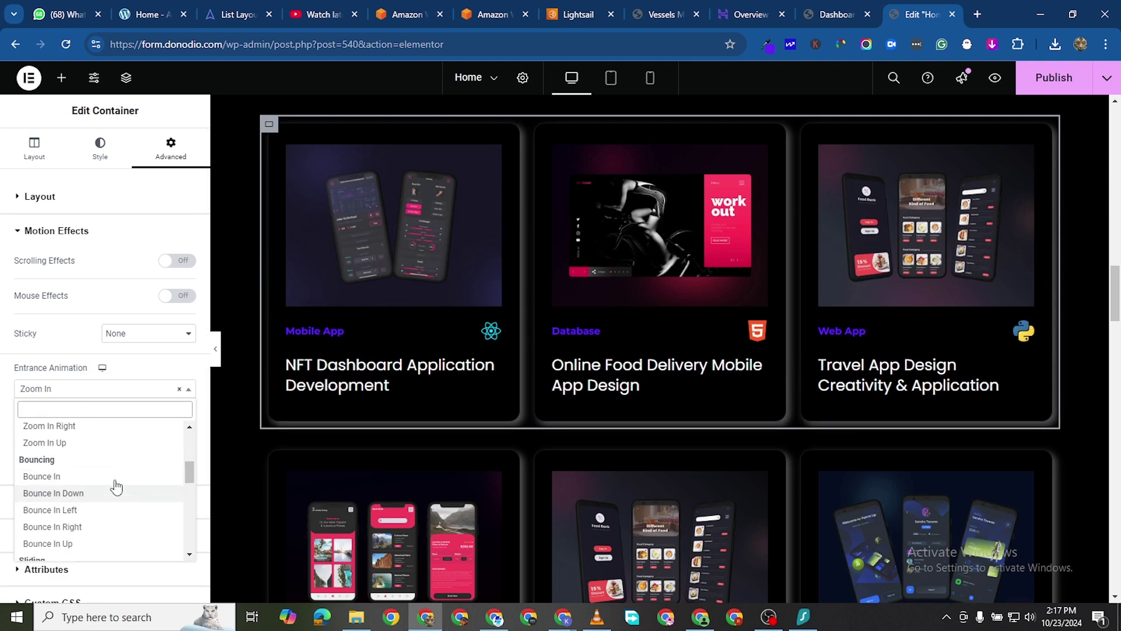
left_click(98, 477)
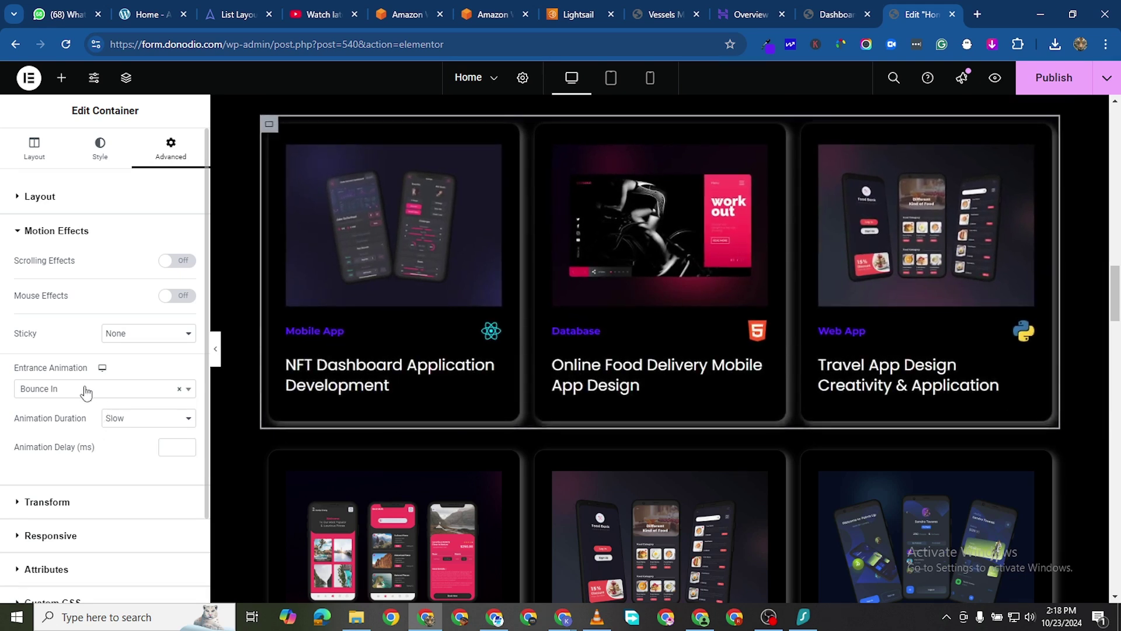
left_click(86, 389)
scroll(88, 490, "down", 1)
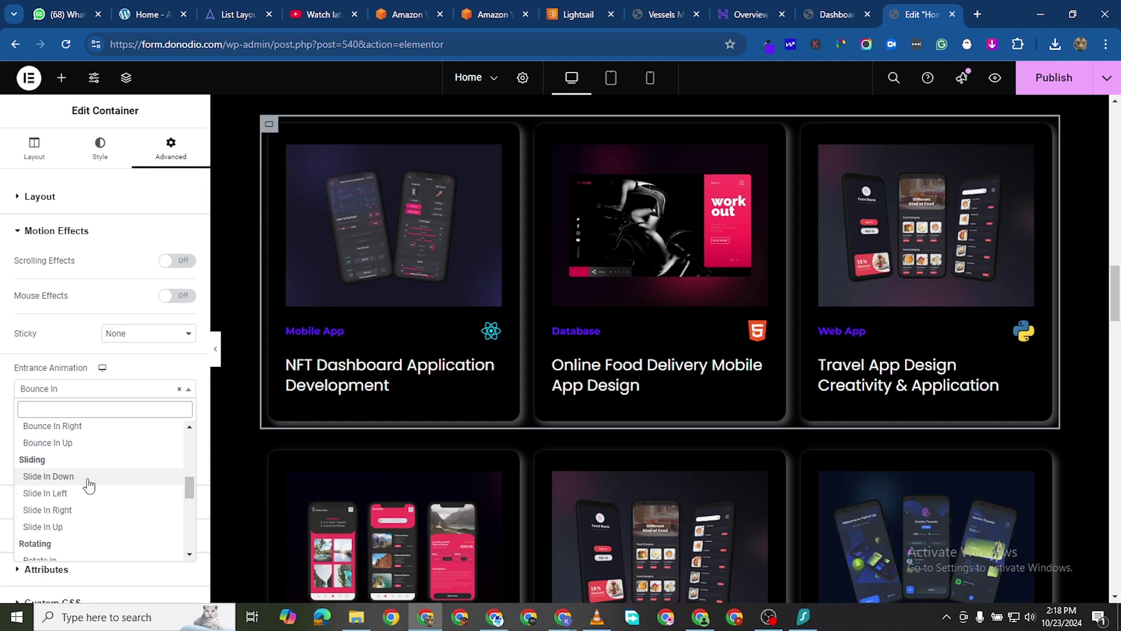
left_click(89, 477)
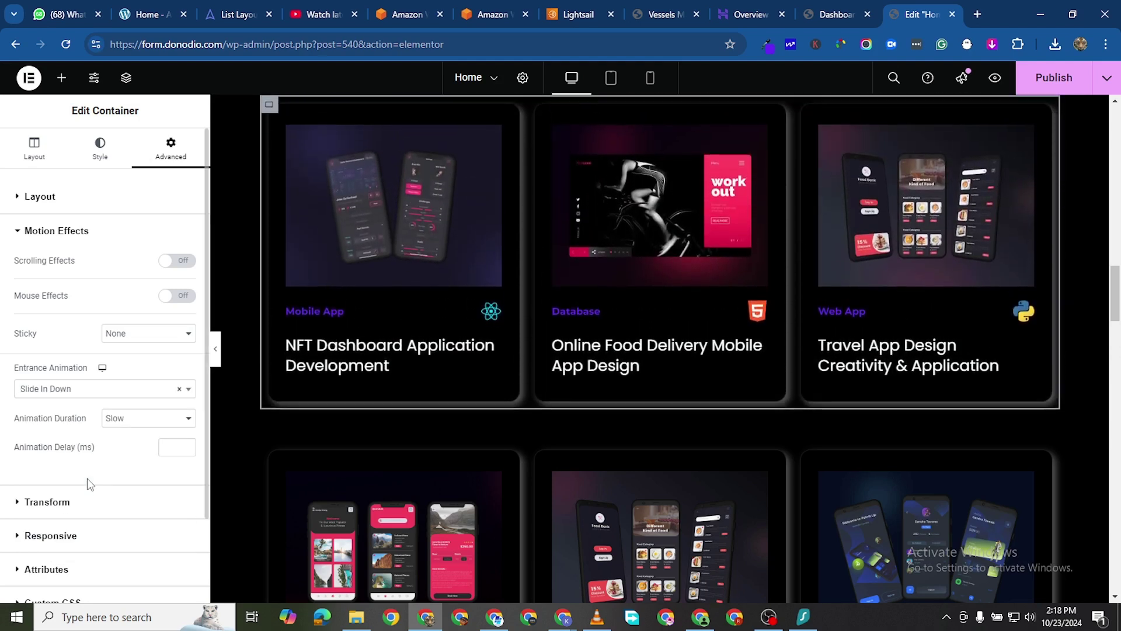
scroll(304, 450, "down", 2)
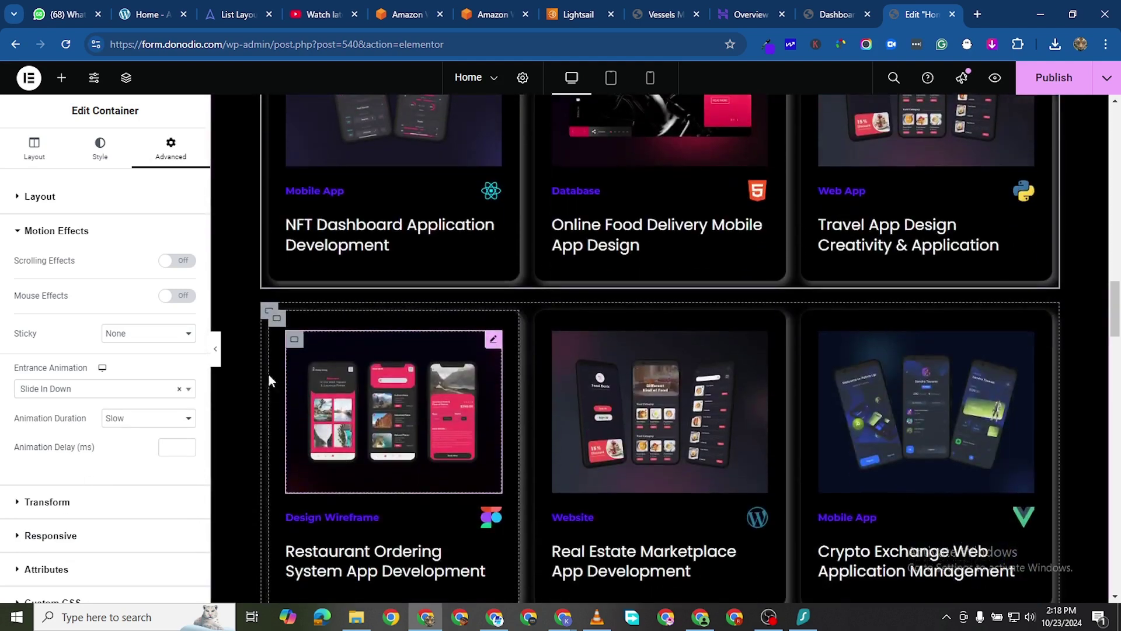
Step: Set the second portfolio row, starting with Restaurant Ordering System App Development, to a Slide In Up entrance
left_click(269, 313)
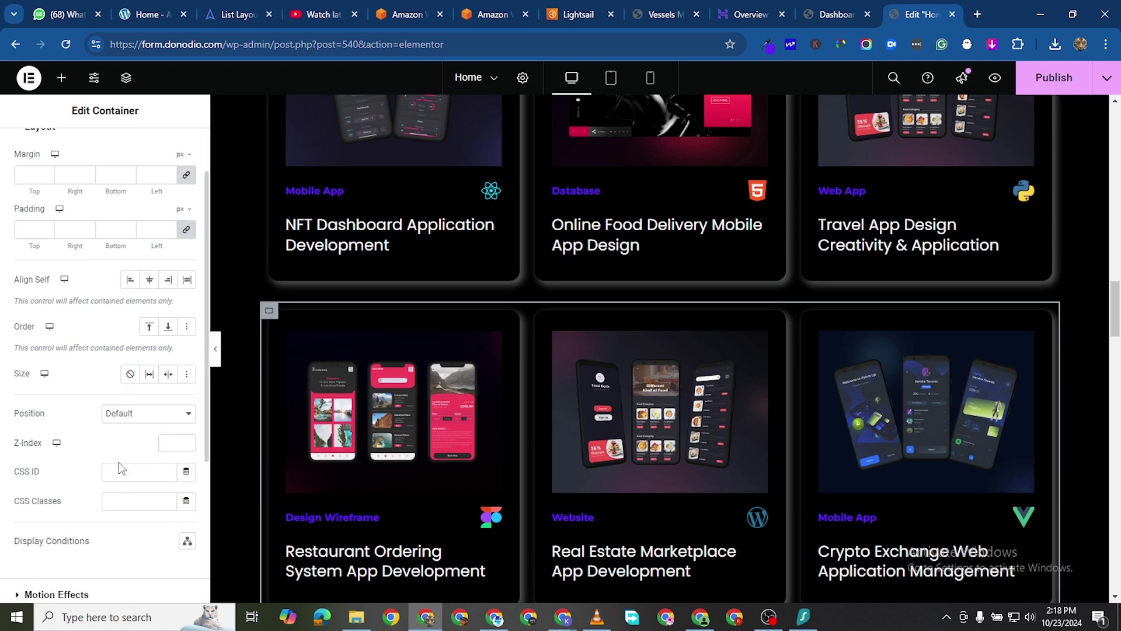
scroll(118, 461, "down", 3)
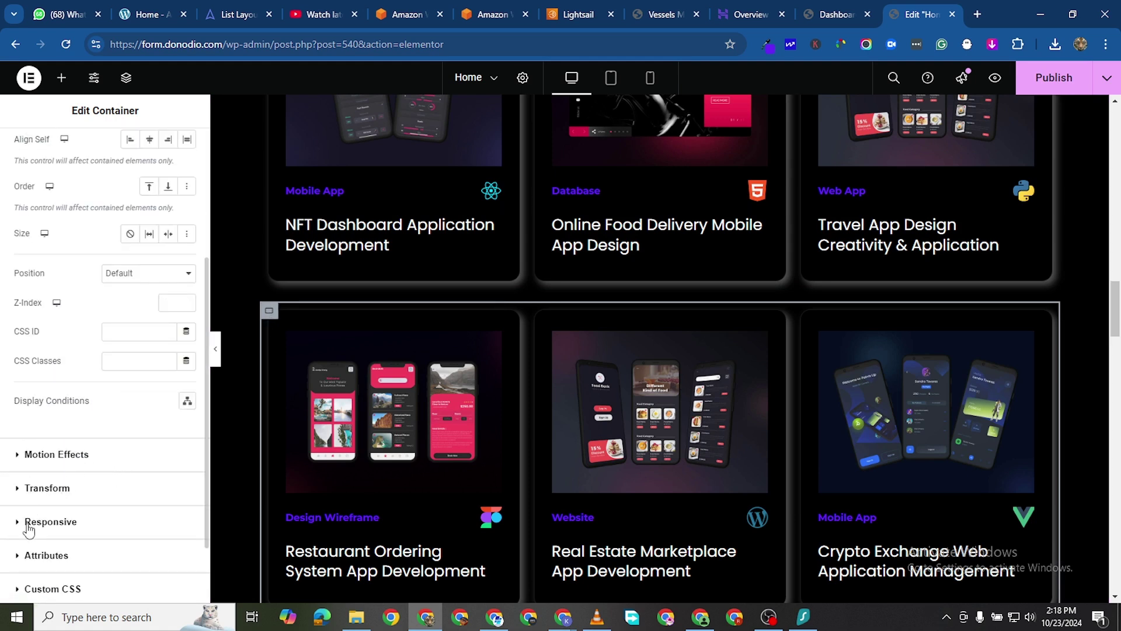
left_click(56, 454)
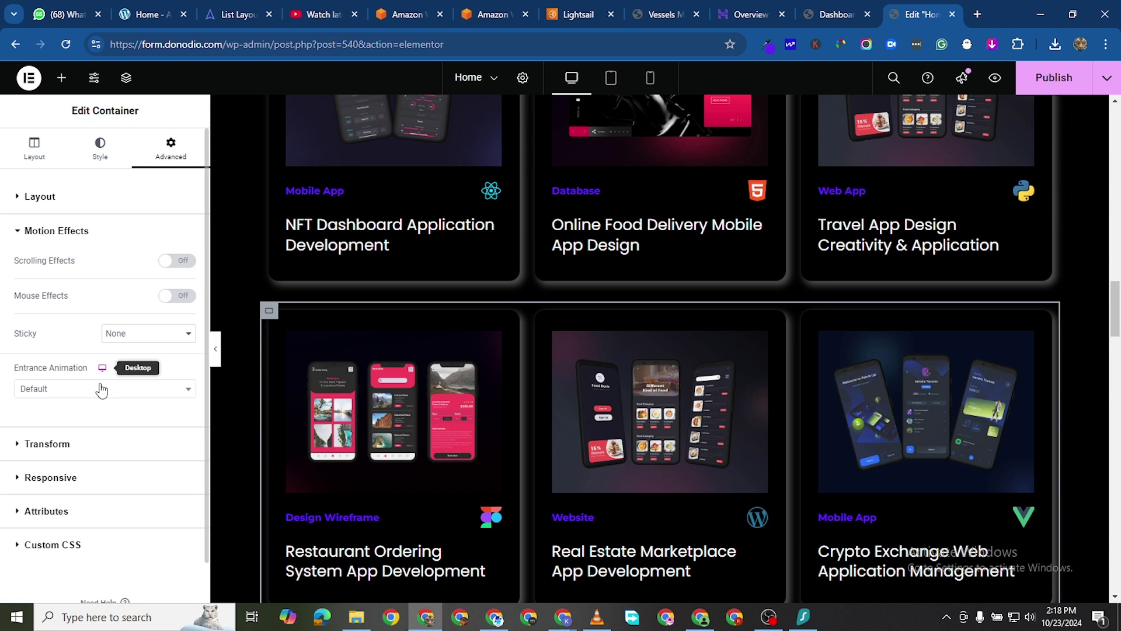
left_click(101, 390)
scroll(117, 502, "down", 1)
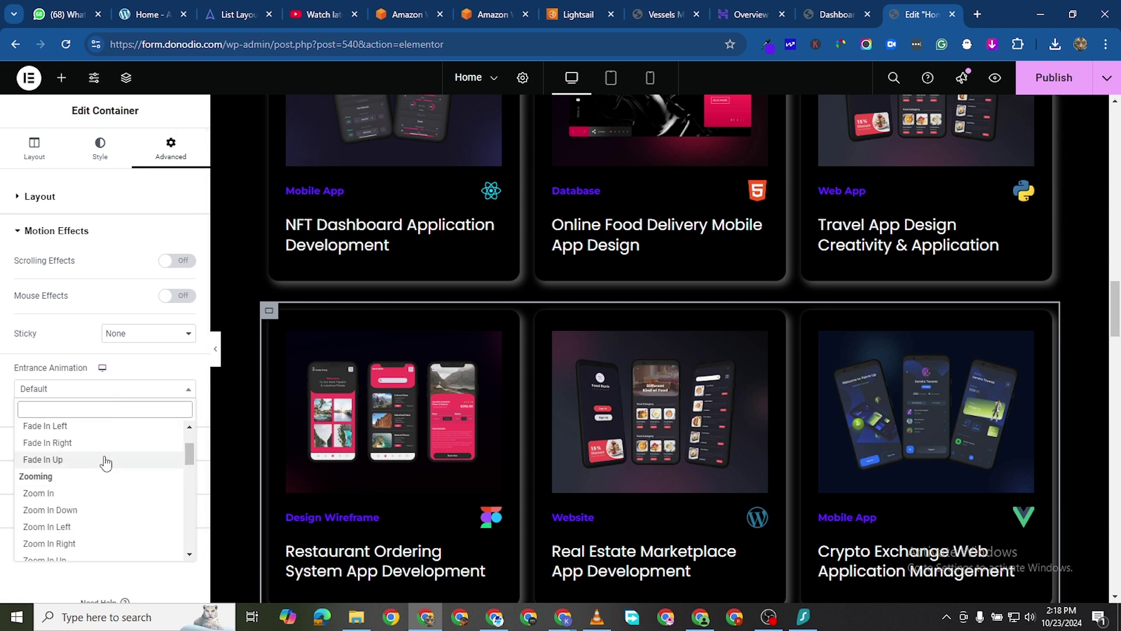
scroll(105, 461, "down", 5)
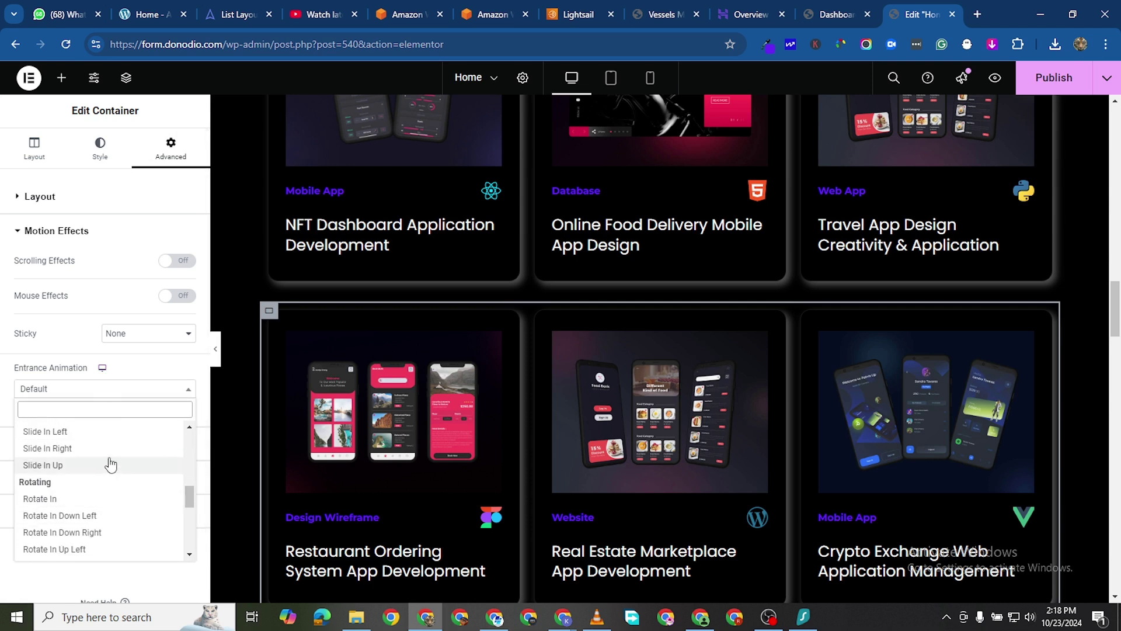
left_click(108, 464)
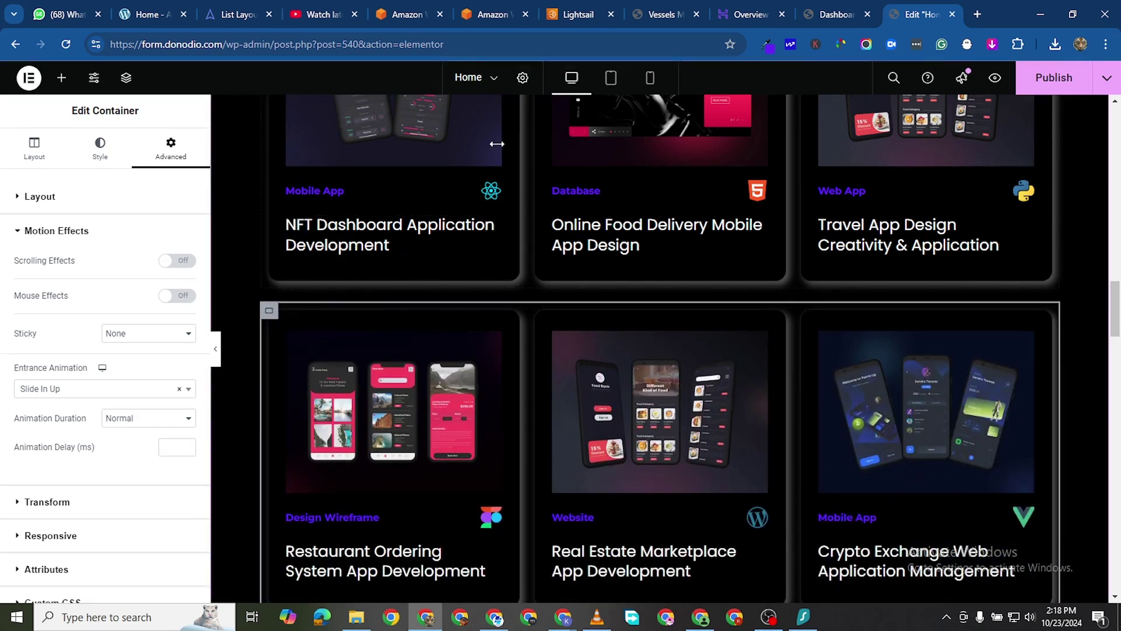
scroll(500, 193, "down", 7)
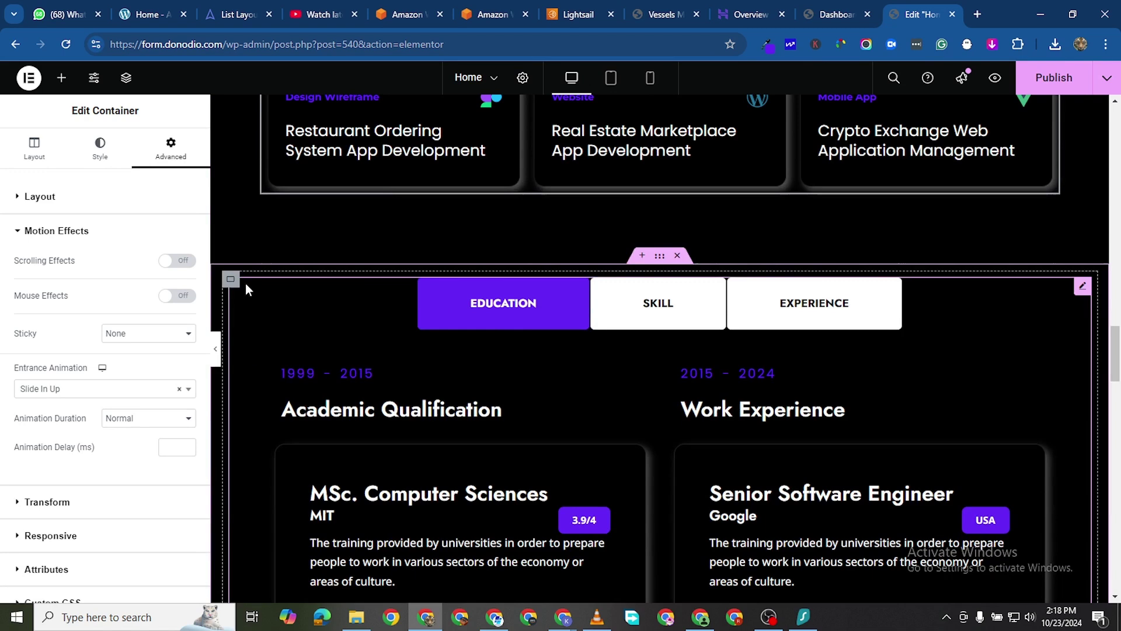
Step: Select the What Our Clients Say carousel container and give it a Roll In entrance
scroll(563, 298, "down", 9)
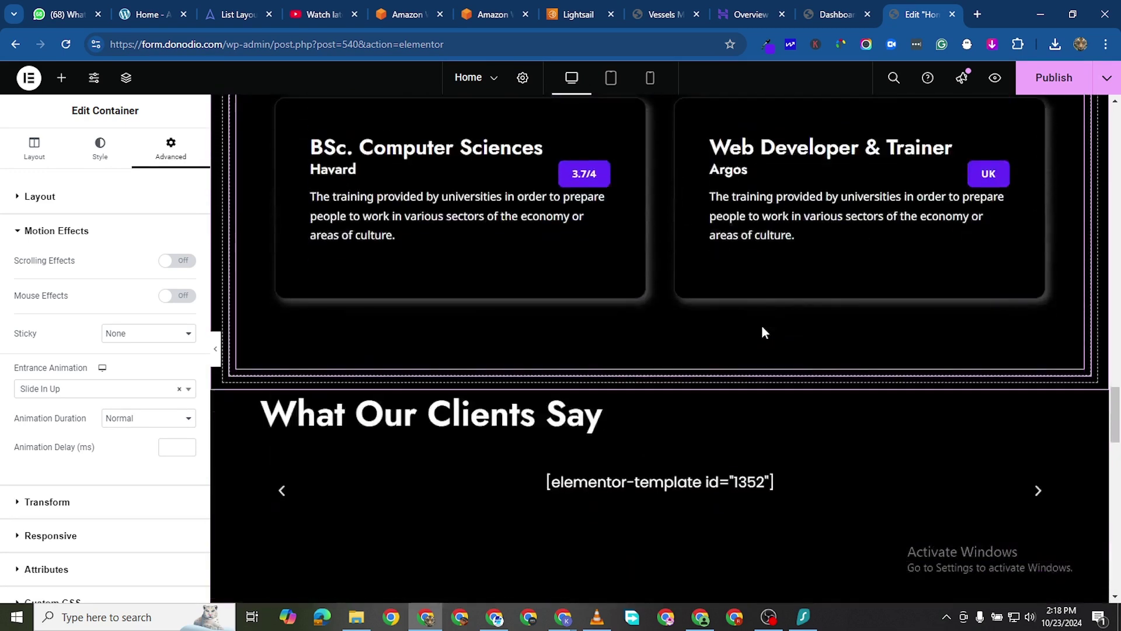
scroll(730, 332, "down", 5)
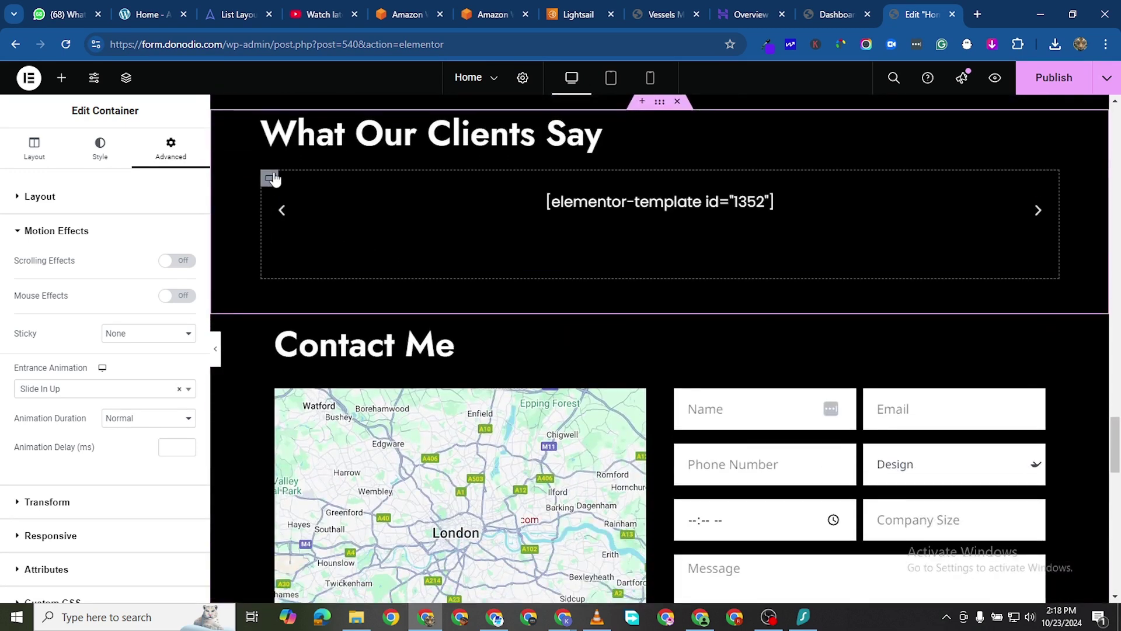
left_click(269, 179)
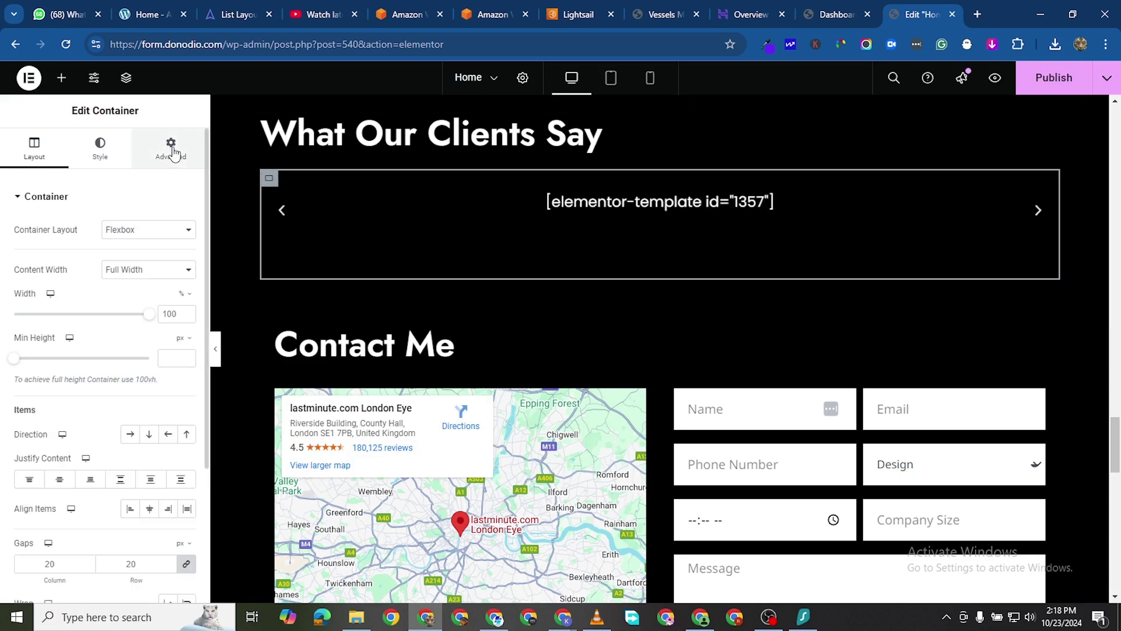
scroll(100, 463, "down", 5)
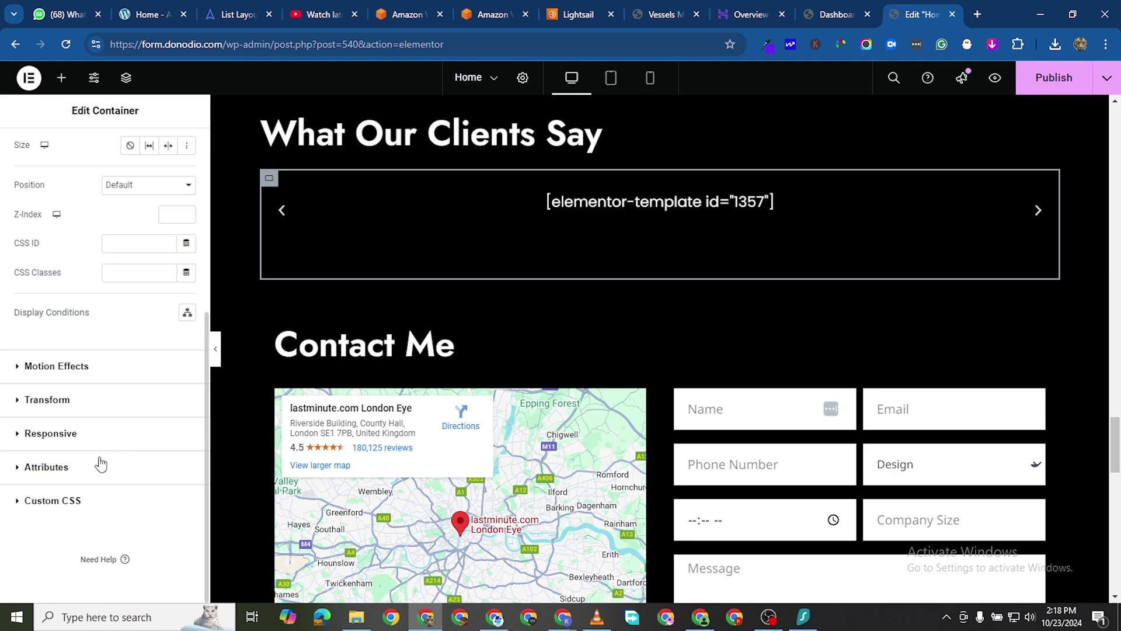
left_click(21, 434)
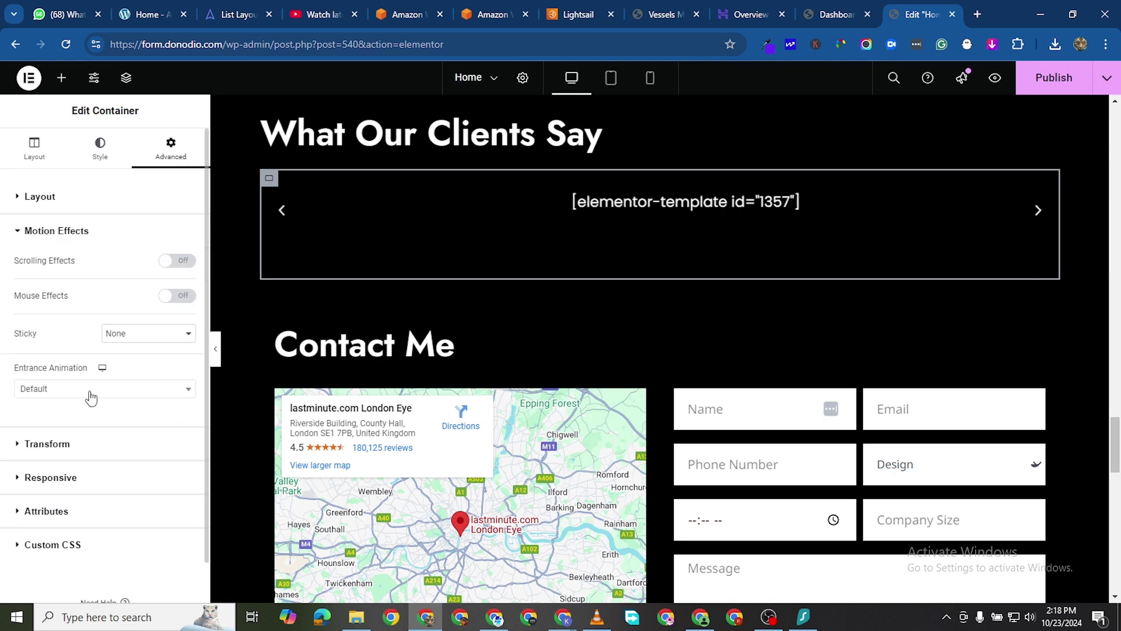
left_click(97, 395)
scroll(94, 467, "down", 10)
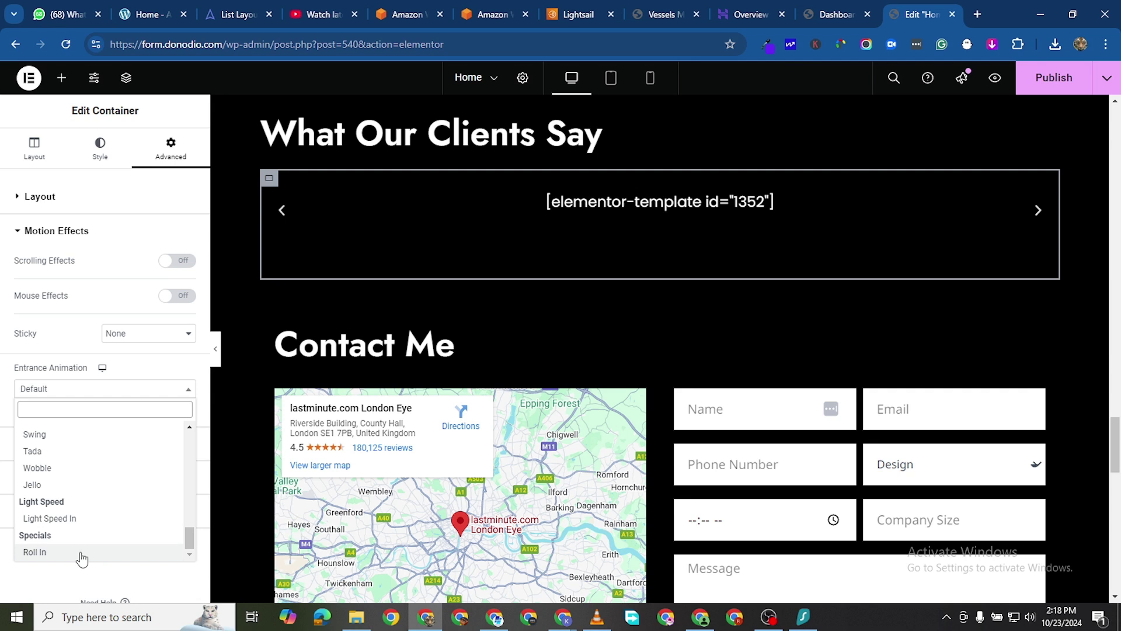
left_click(35, 551)
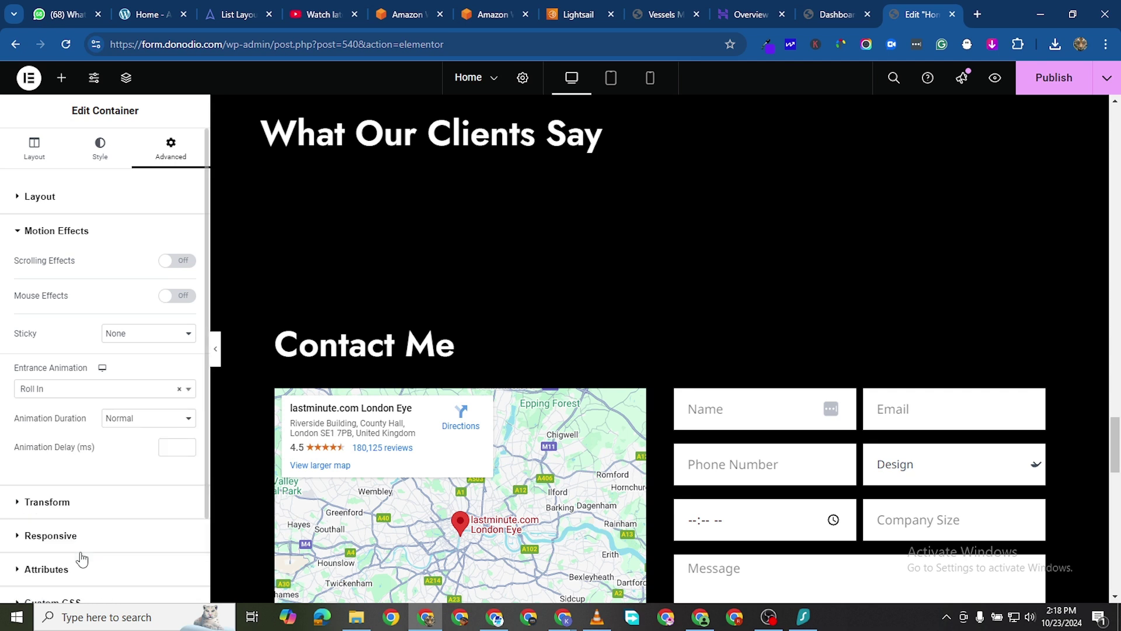
Step: Switch the testimonial carousel's entrance animation from Roll In to Bounce
left_click(88, 389)
scroll(88, 493, "up", 1)
scroll(94, 529, "down", 1)
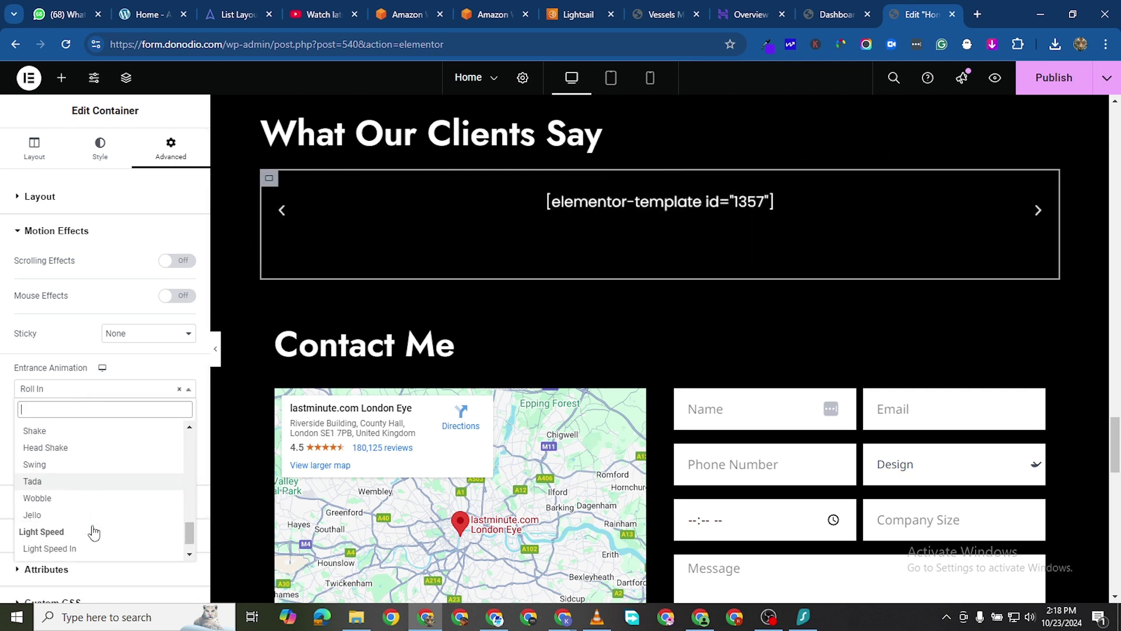
scroll(92, 514, "down", 1)
scroll(102, 476, "up", 3)
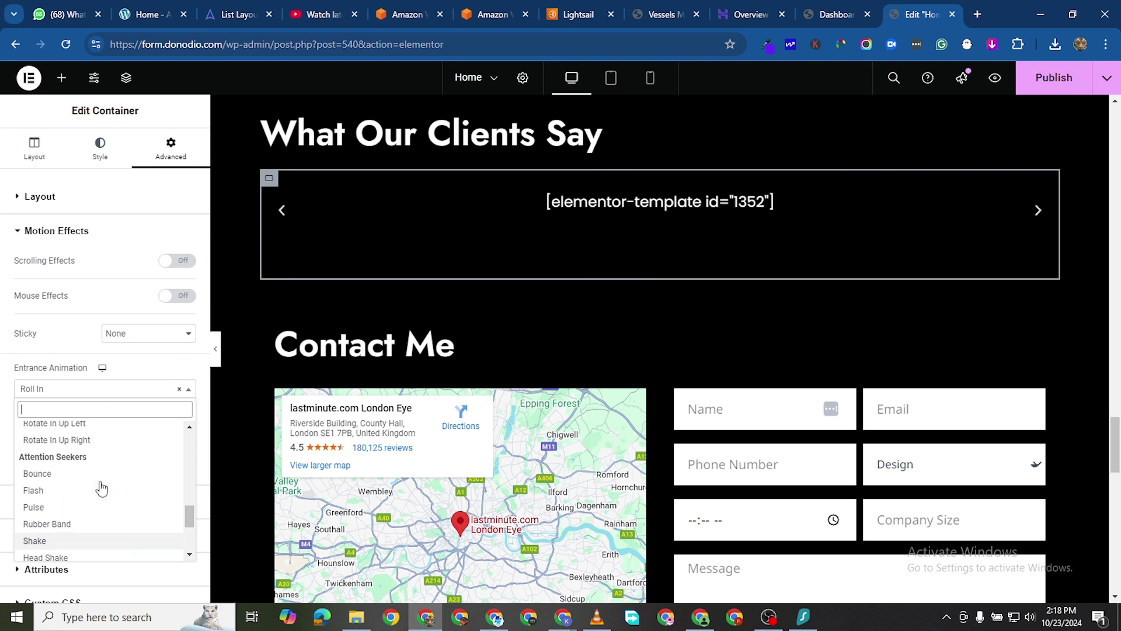
left_click(79, 474)
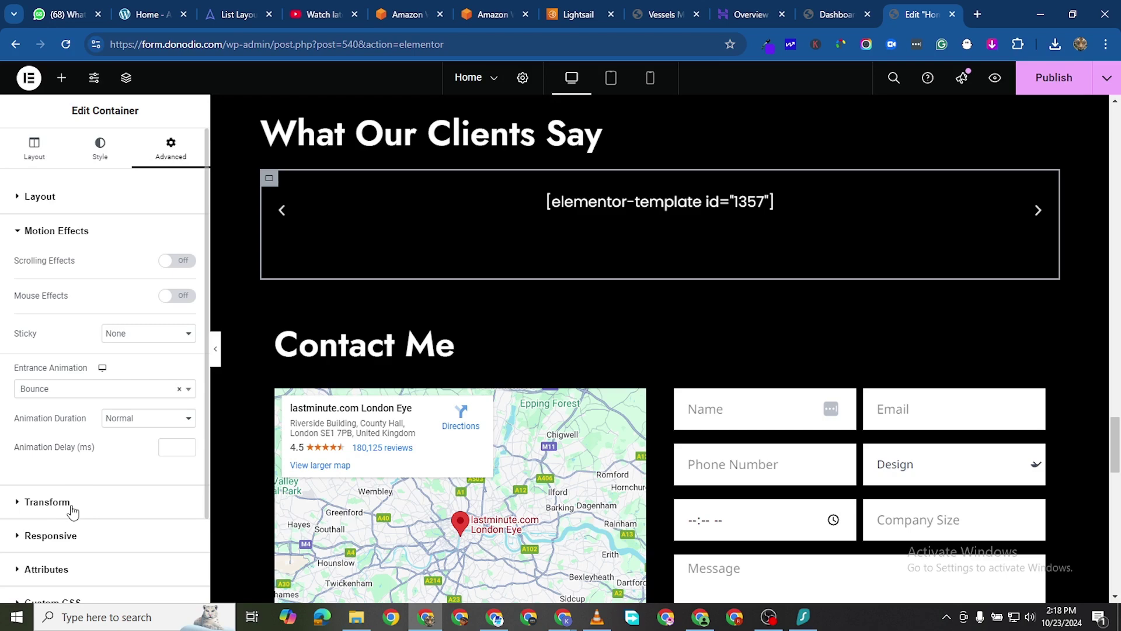
scroll(492, 333, "down", 8)
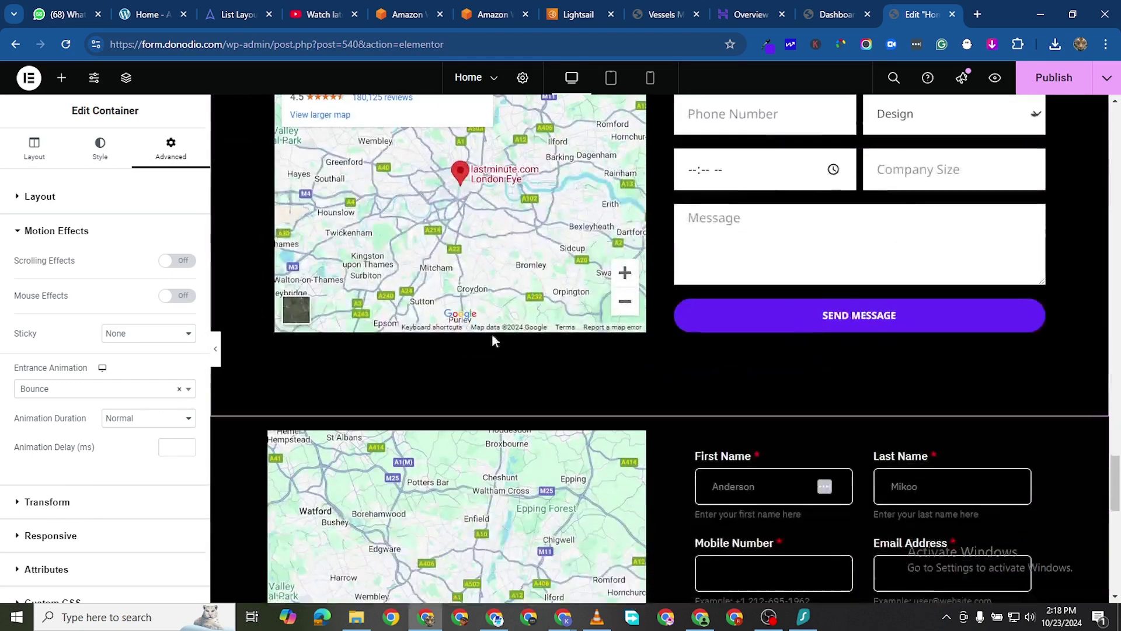
scroll(705, 172, "up", 2)
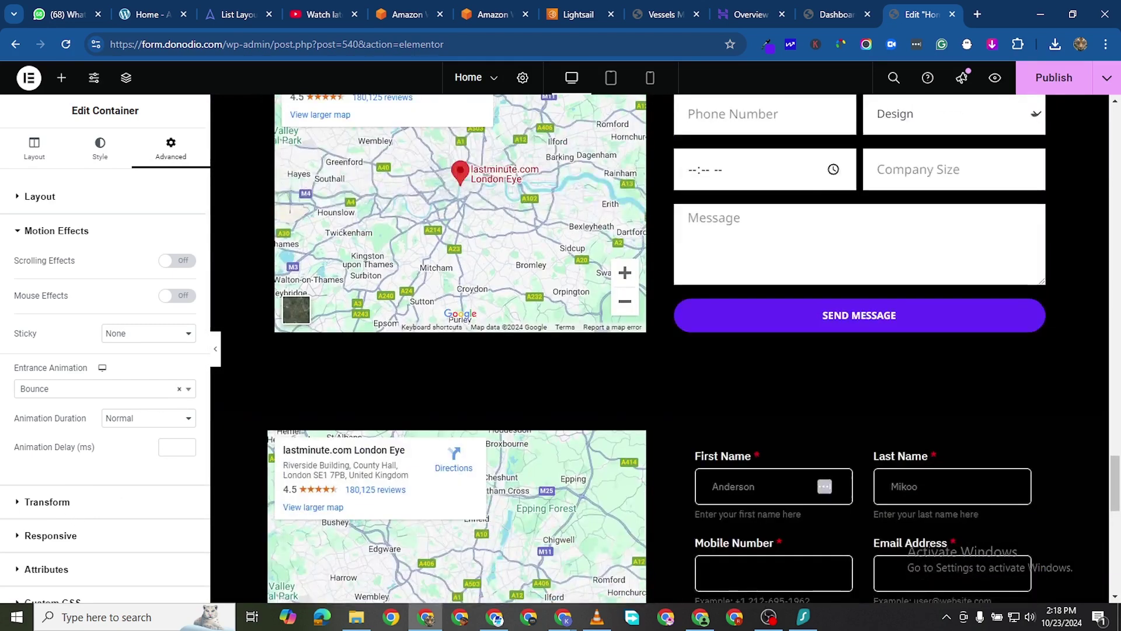
Step: Publish the homepage and scroll its live preview to watch the entrance animations
left_click(1049, 80)
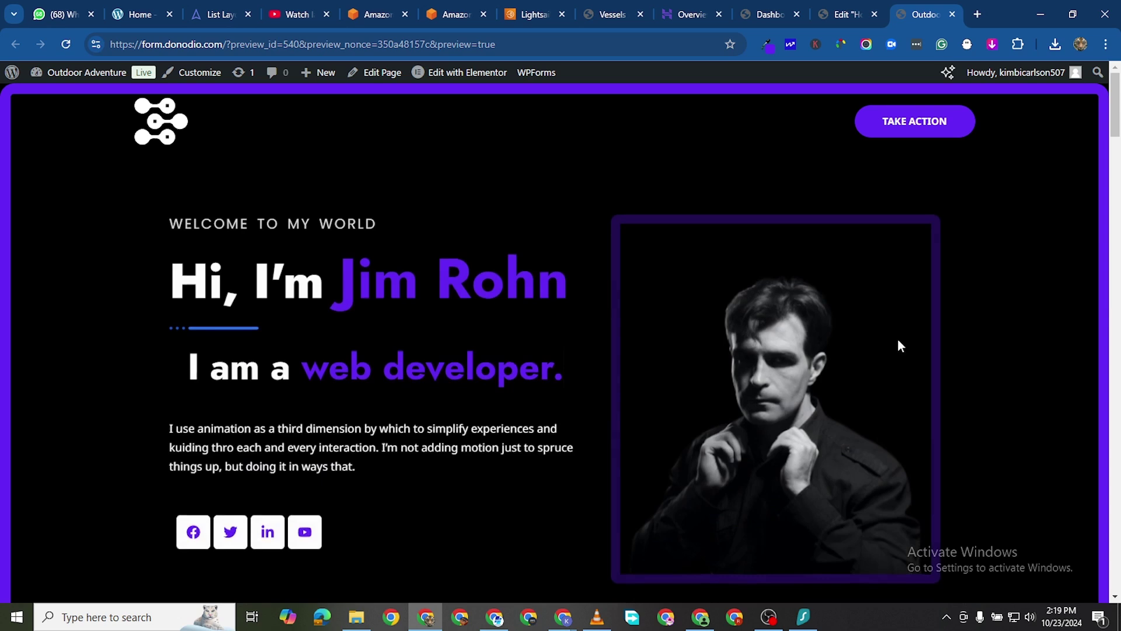
scroll(734, 348, "down", 8)
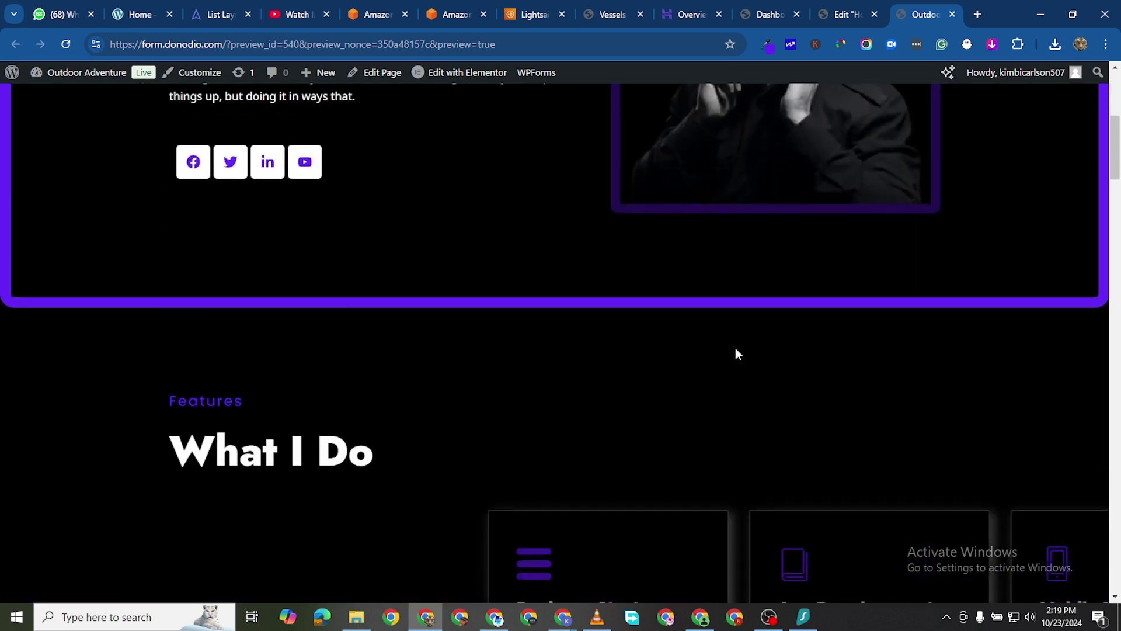
scroll(735, 348, "down", 10)
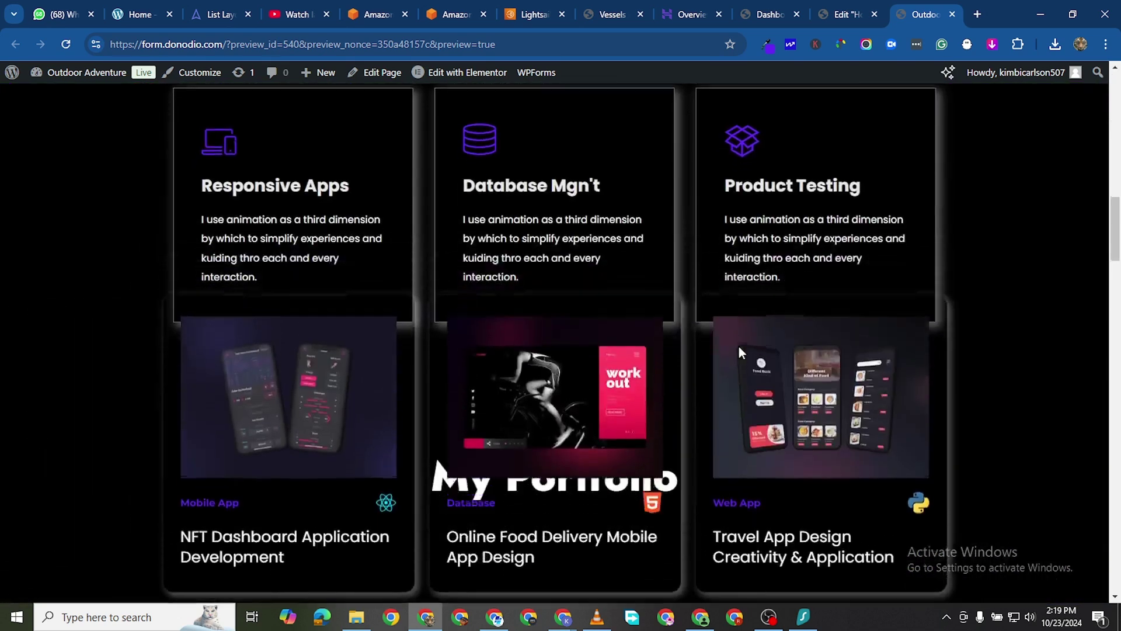
scroll(739, 348, "down", 14)
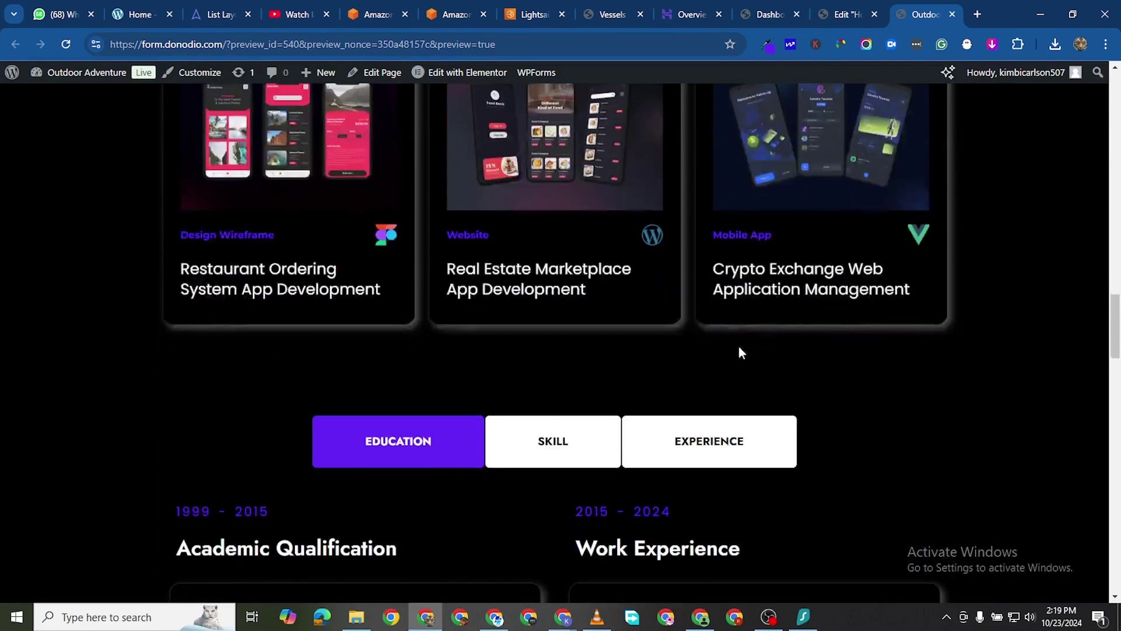
scroll(739, 348, "down", 14)
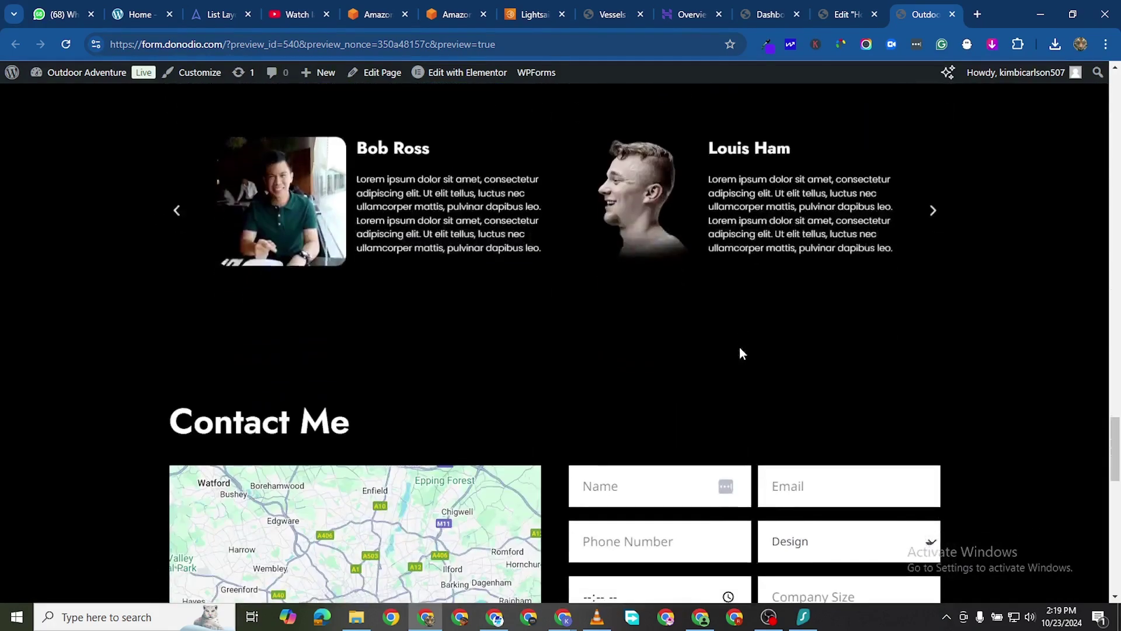
scroll(800, 199, "down", 15)
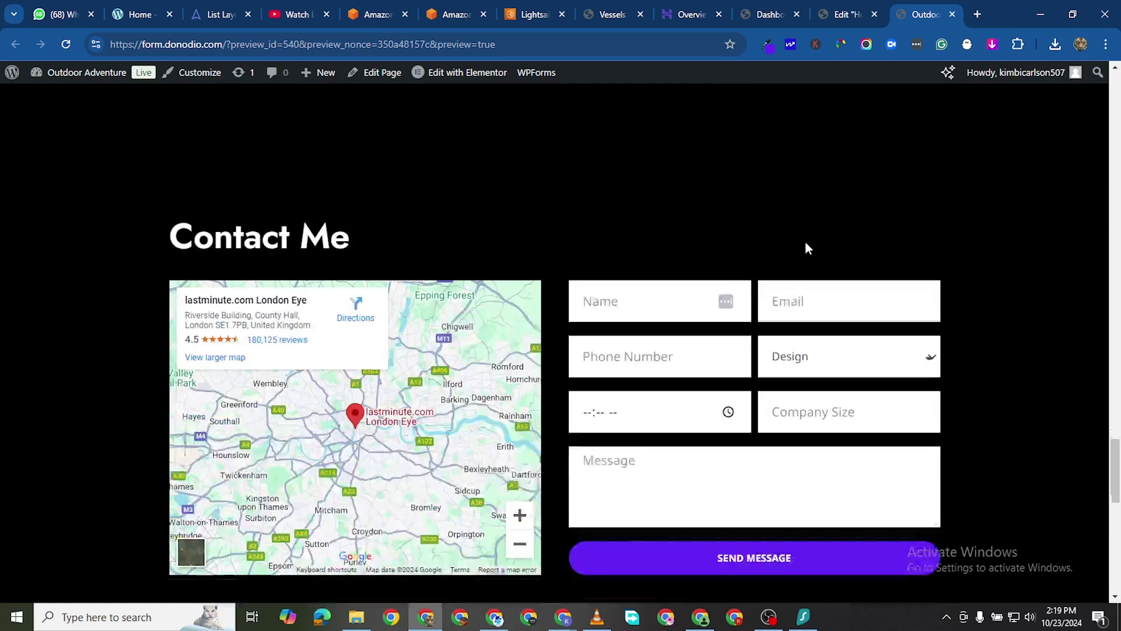
scroll(813, 280, "up", 20)
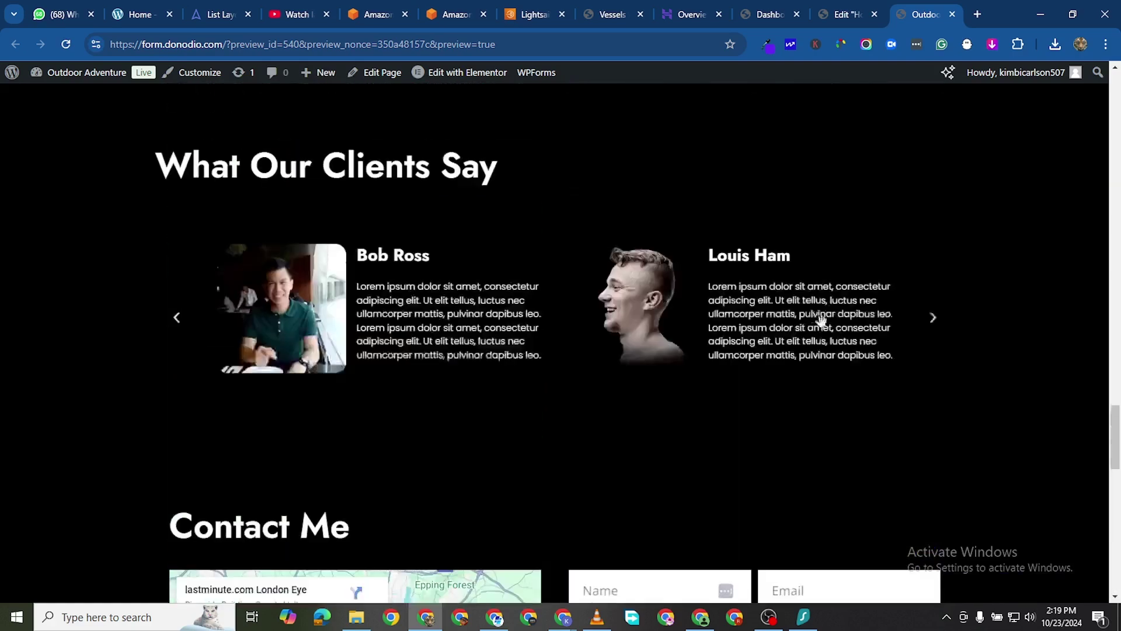
scroll(835, 328, "up", 10)
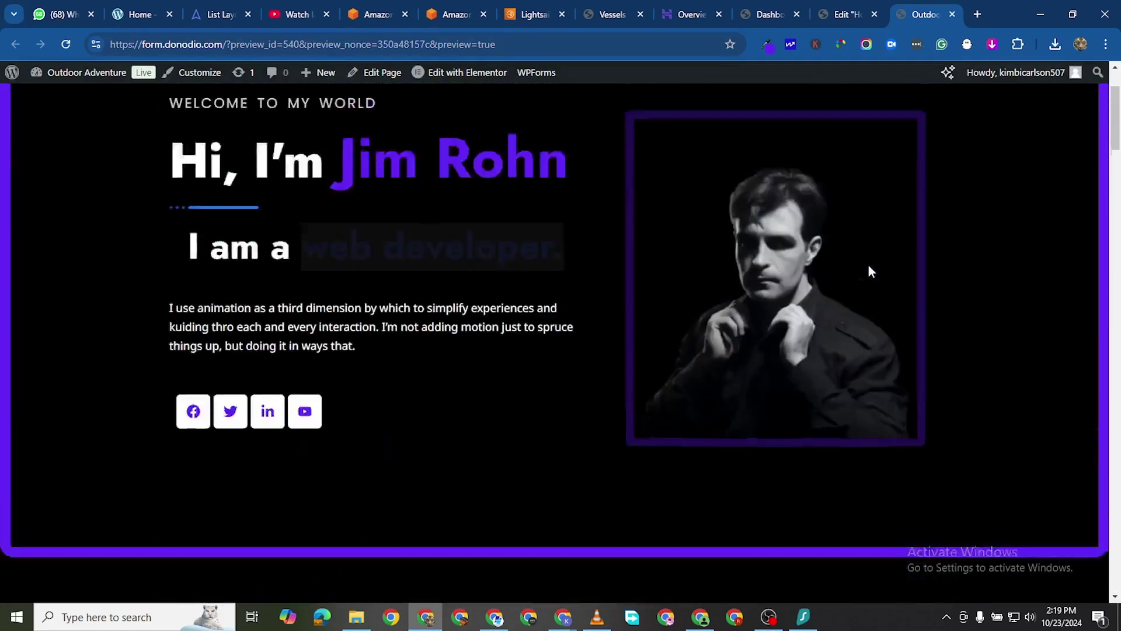